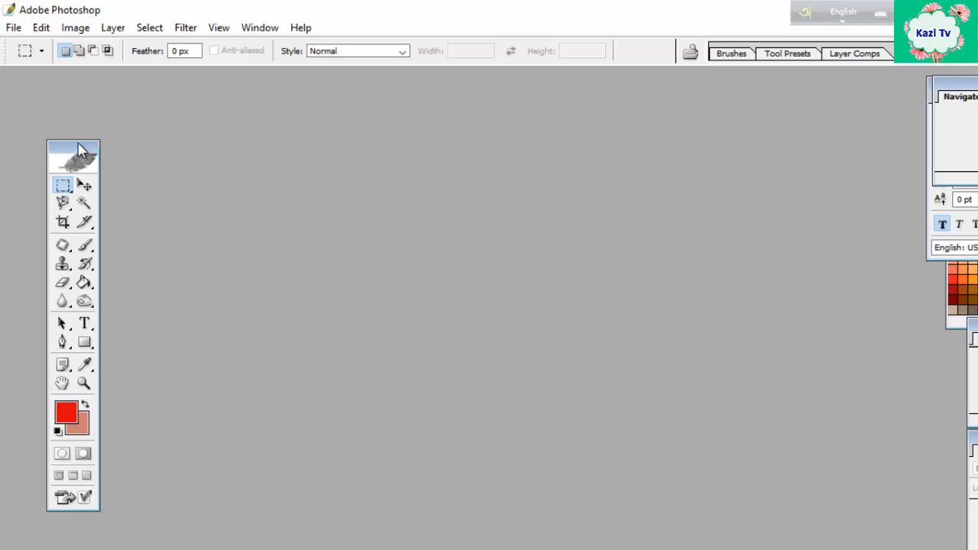
drag(78, 145, 86, 191)
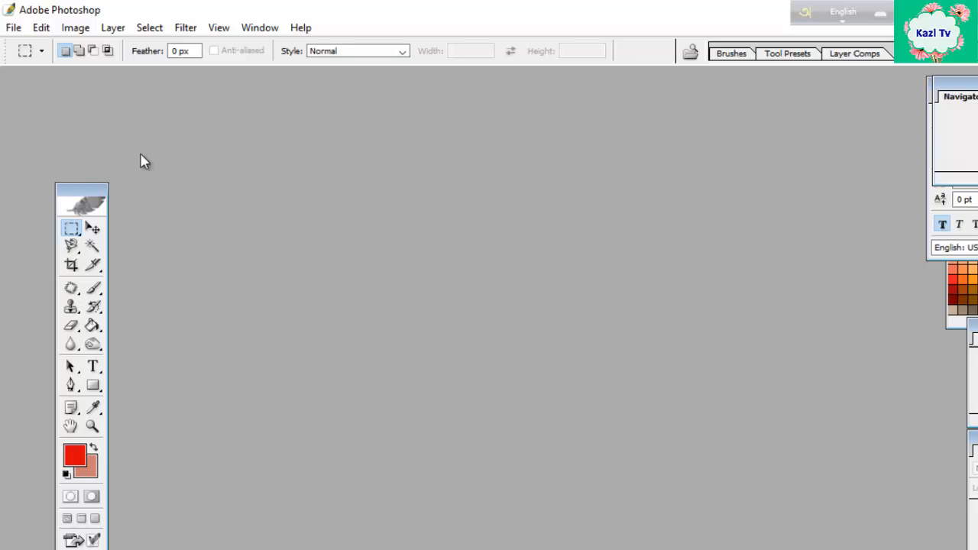
drag(63, 194, 100, 156)
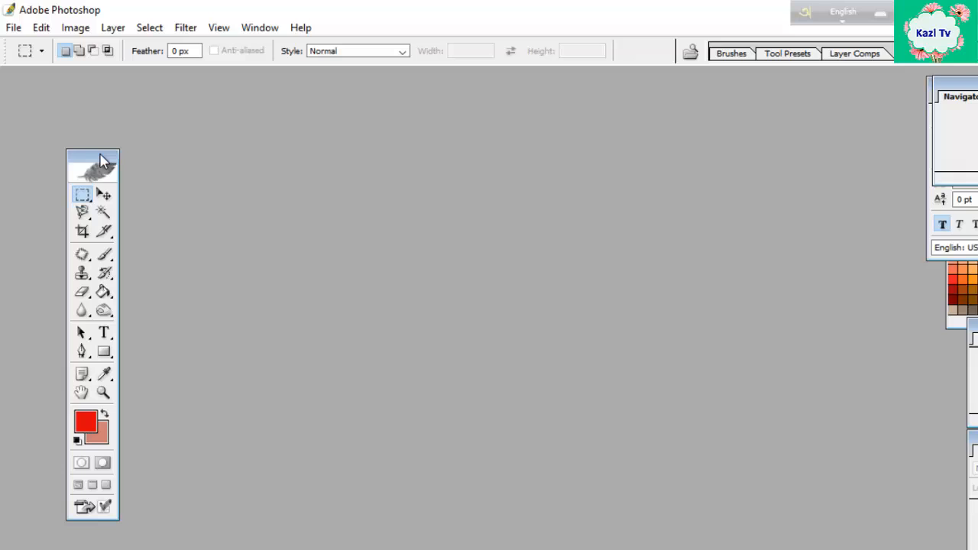
drag(101, 158, 91, 164)
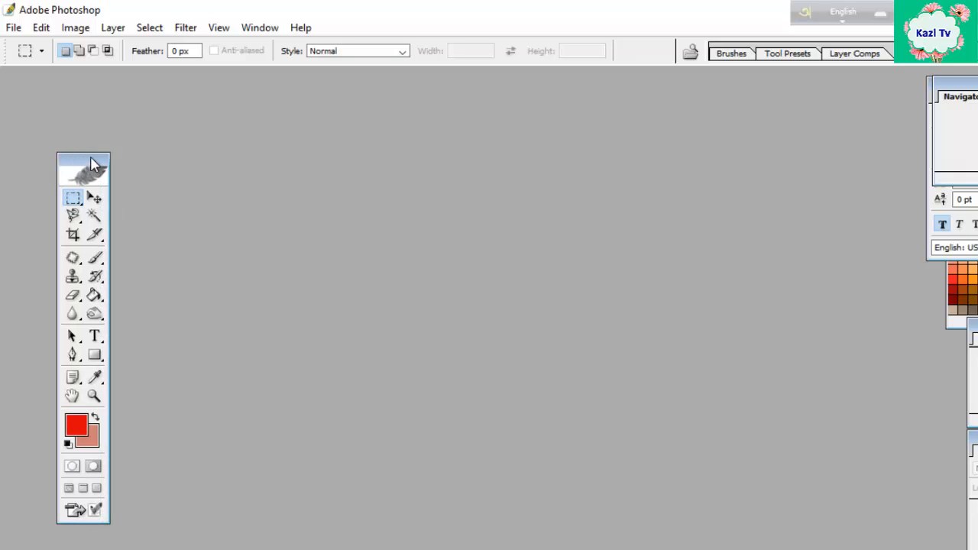
drag(91, 164, 79, 168)
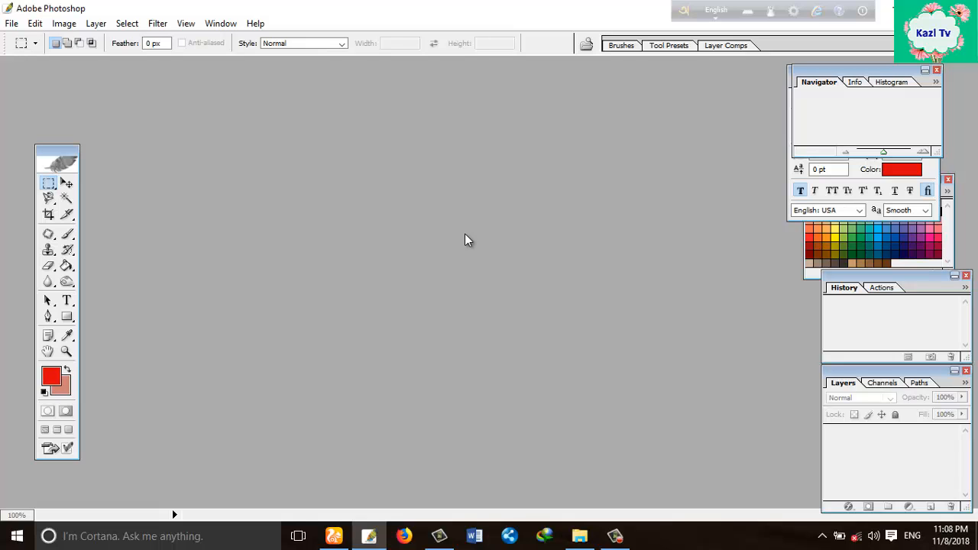
Step: Create a new document from the Clipboard preset with dimensions in inches and white background contents
key(ctrl+n)
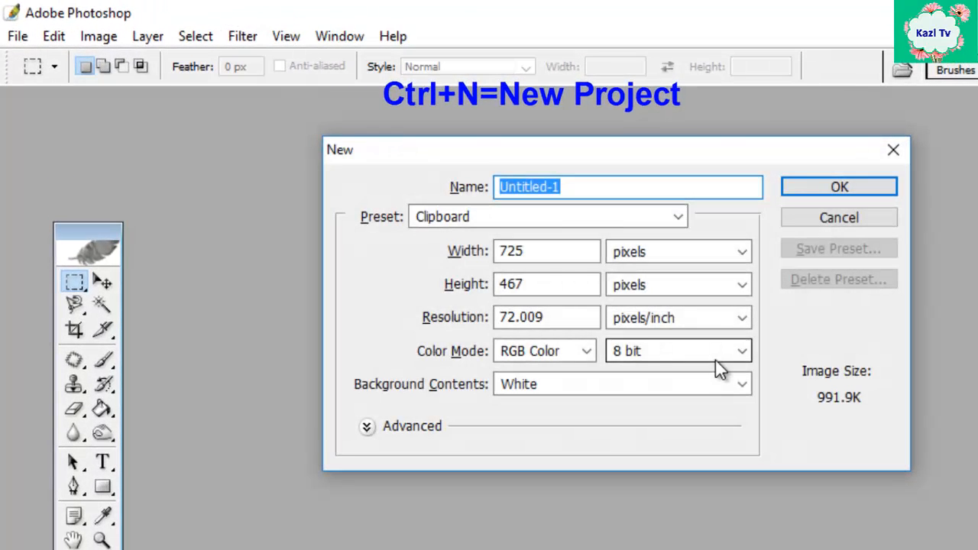
drag(580, 157, 660, 187)
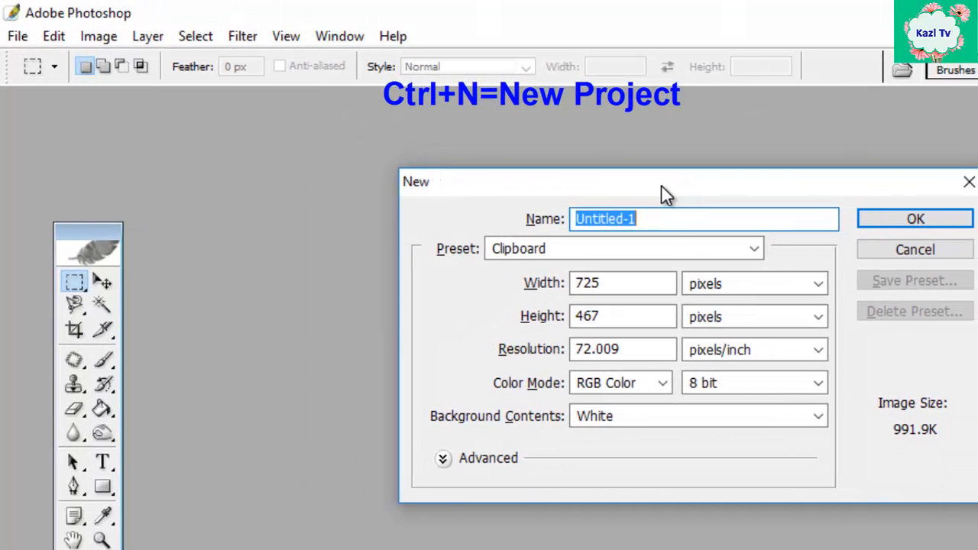
click(646, 223)
drag(646, 223, 548, 220)
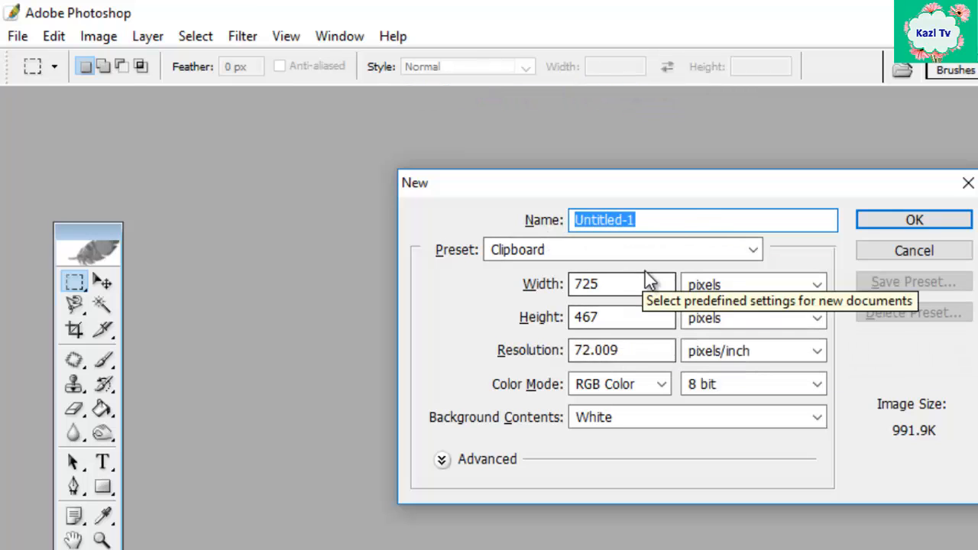
click(763, 285)
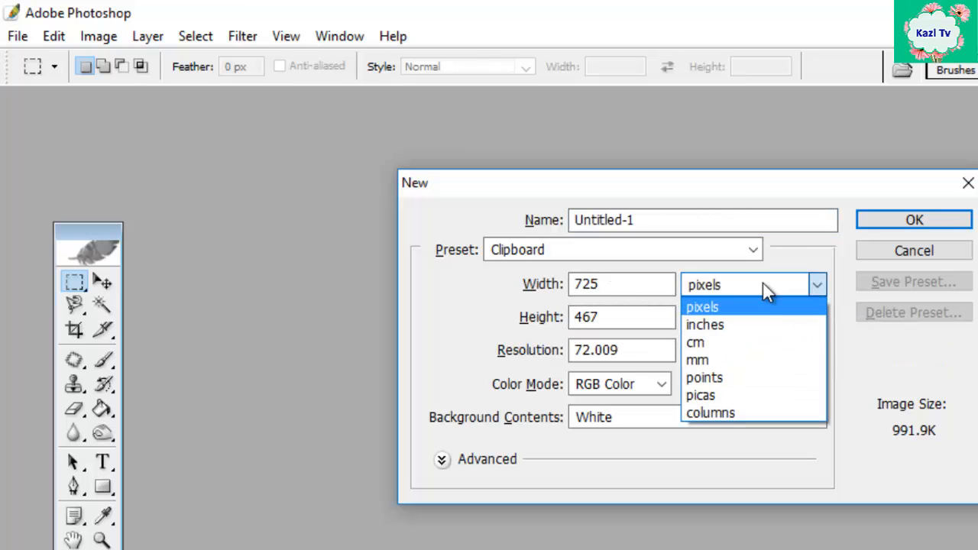
click(727, 325)
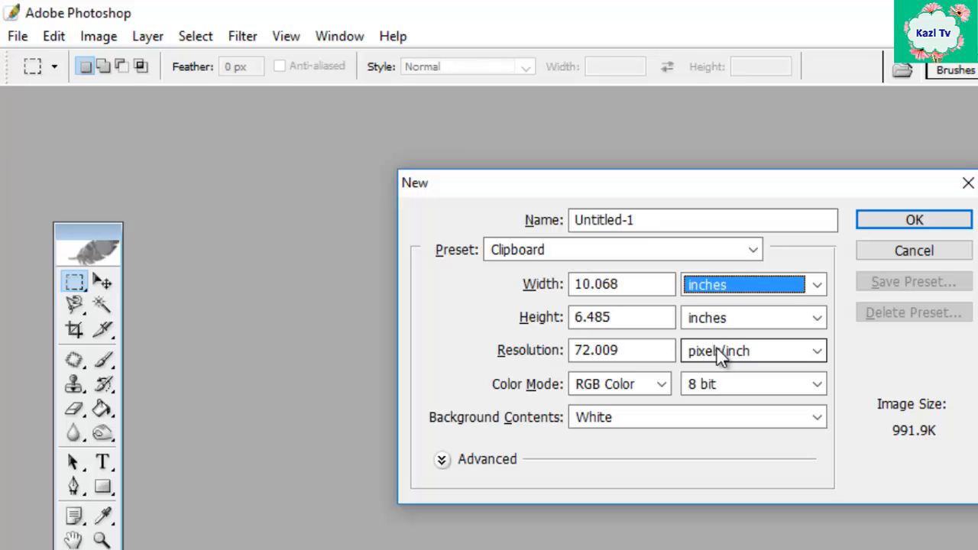
click(617, 417)
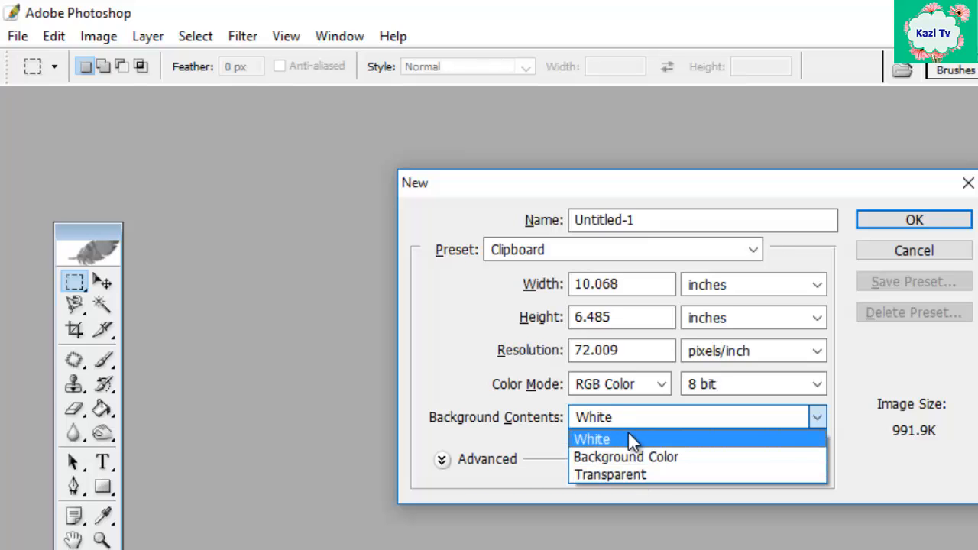
click(585, 438)
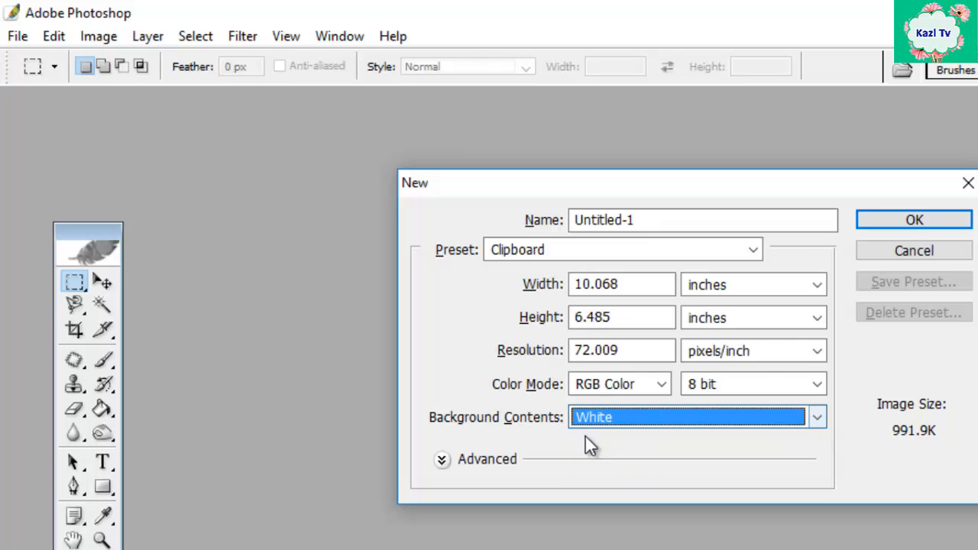
click(922, 218)
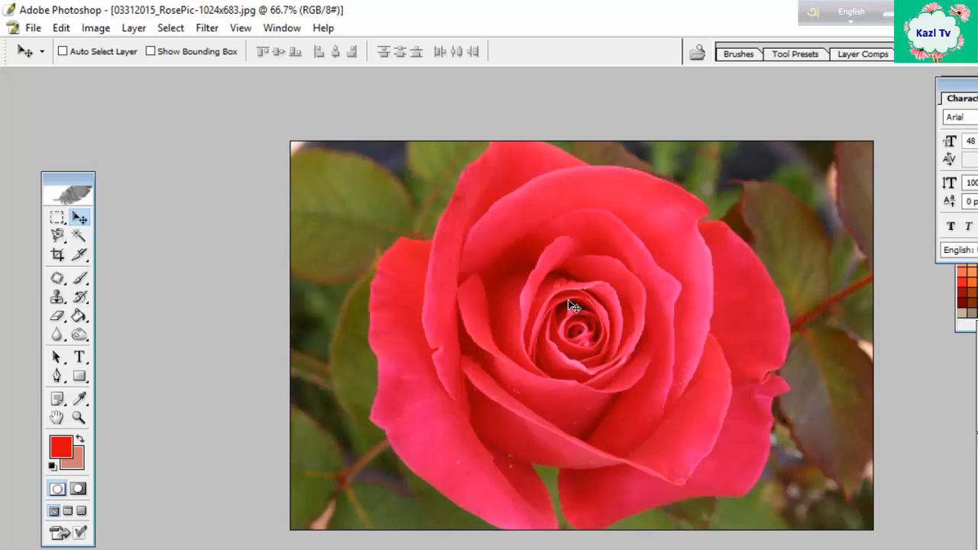
Step: Select the rose in 03312015_RosePic-1024x683.jpg by tracing its outer petals with the Magnetic Lasso
key(l)
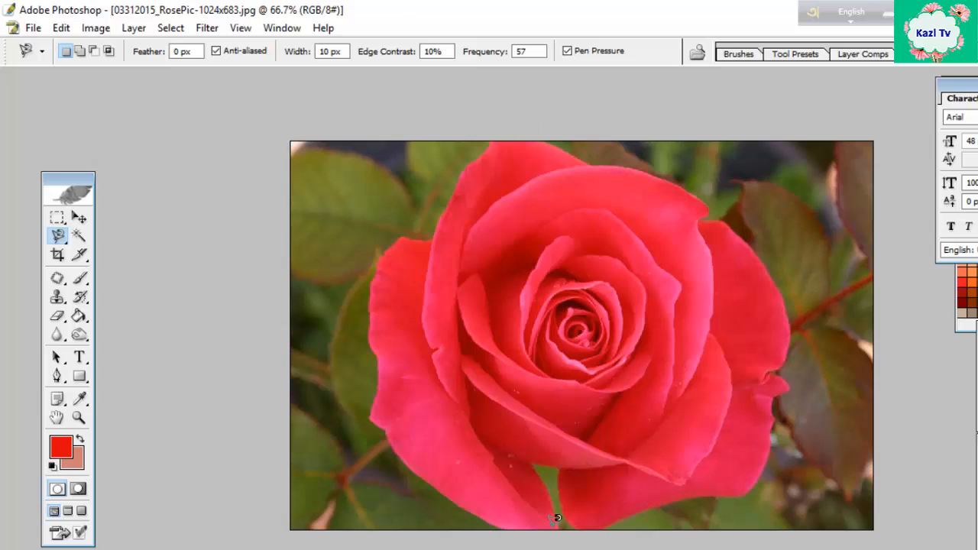
click(488, 525)
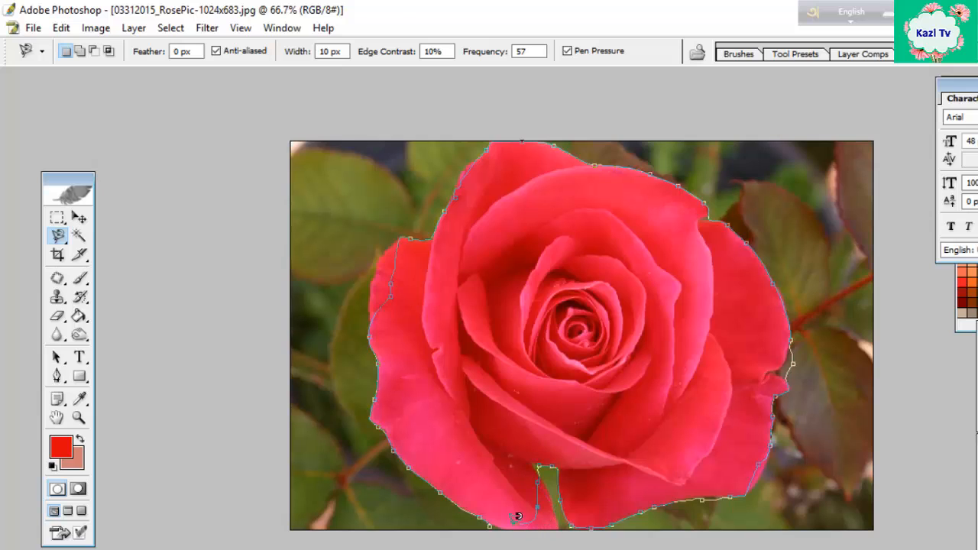
click(480, 516)
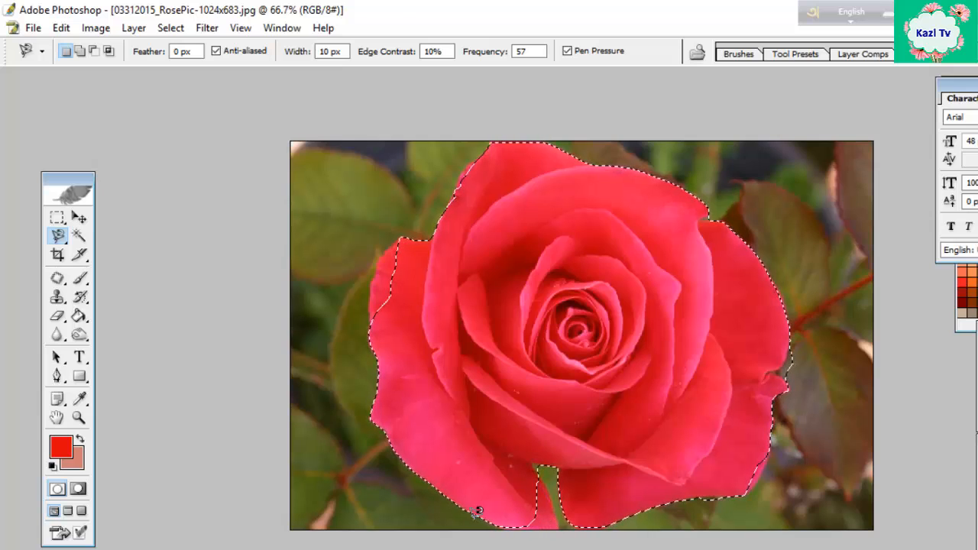
Step: Copy the selected rose and paste it into the Untitled-1 document
key(ctrl+c)
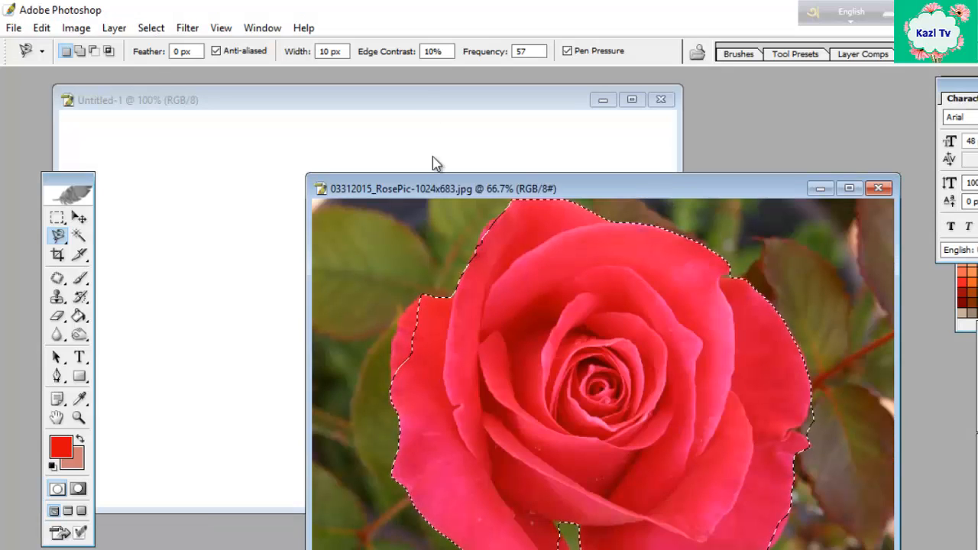
click(425, 98)
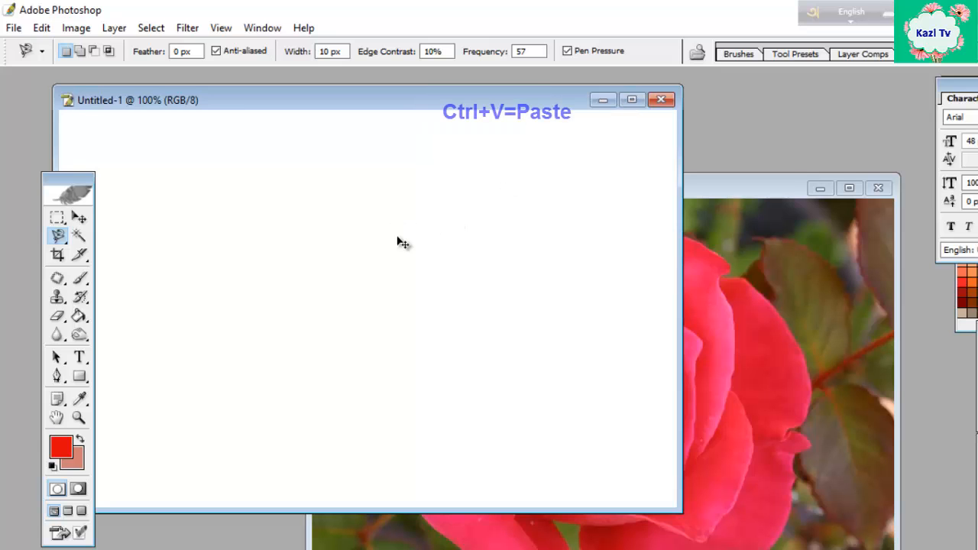
key(ctrl+v)
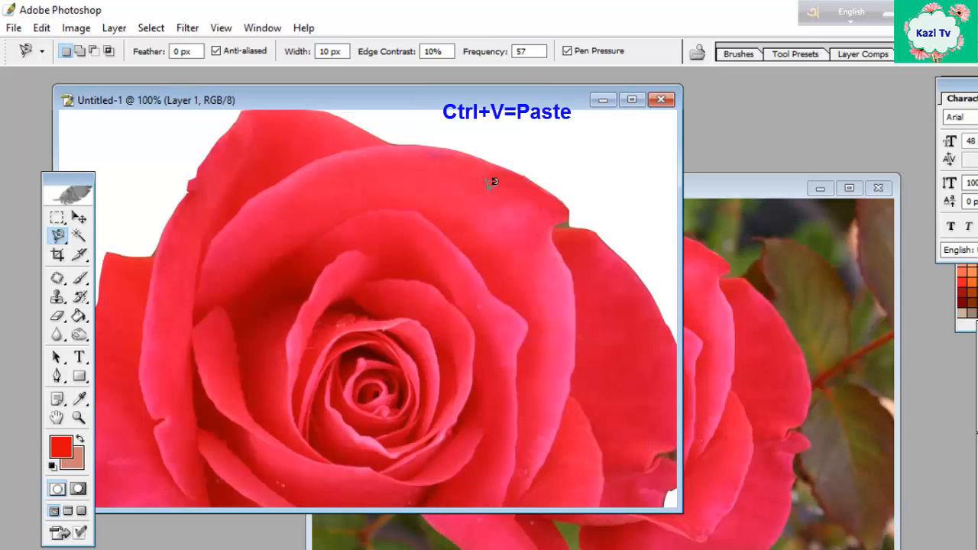
Step: Maximize the Untitled-1 document and reposition the pasted rose on the canvas with the Move tool
key(v)
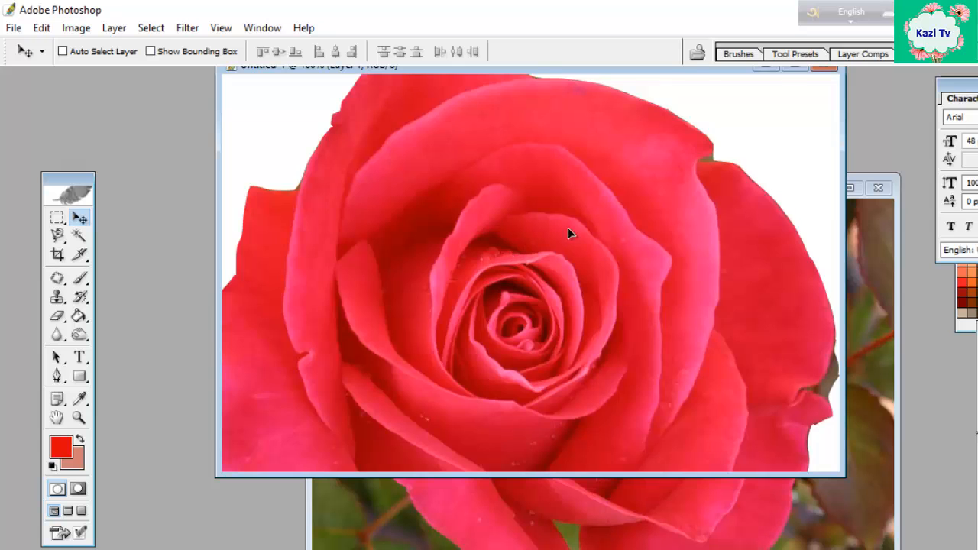
drag(567, 233, 576, 281)
drag(645, 68, 645, 193)
click(803, 188)
drag(578, 354, 543, 333)
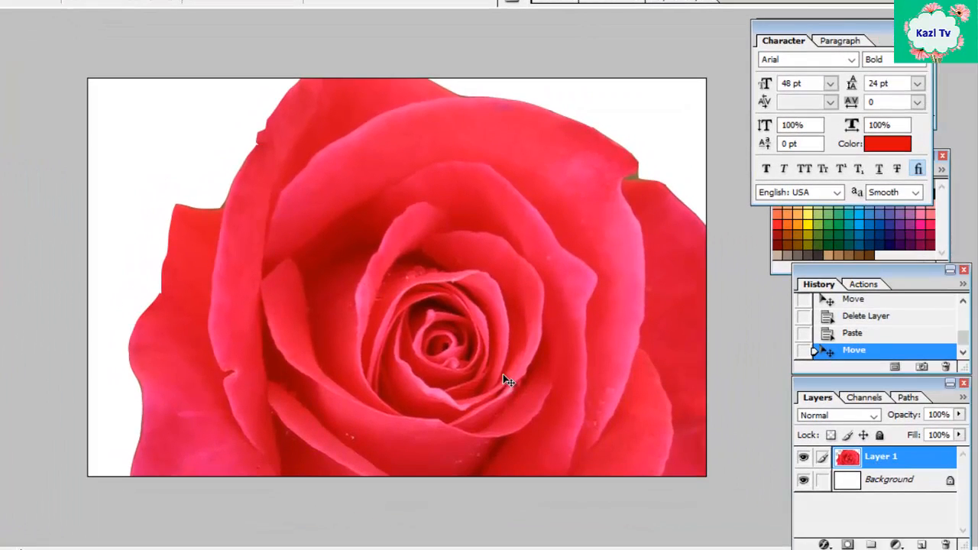
drag(503, 374, 484, 335)
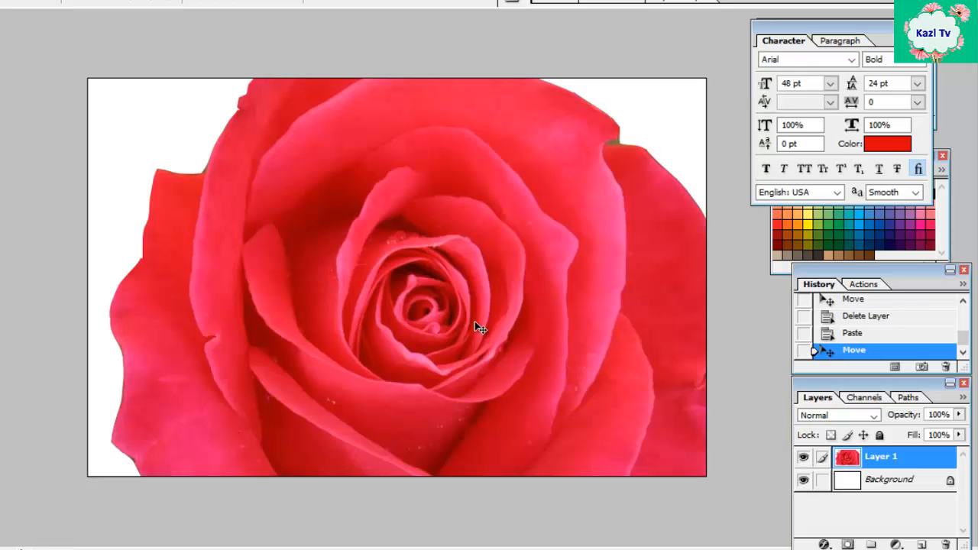
drag(478, 326, 519, 376)
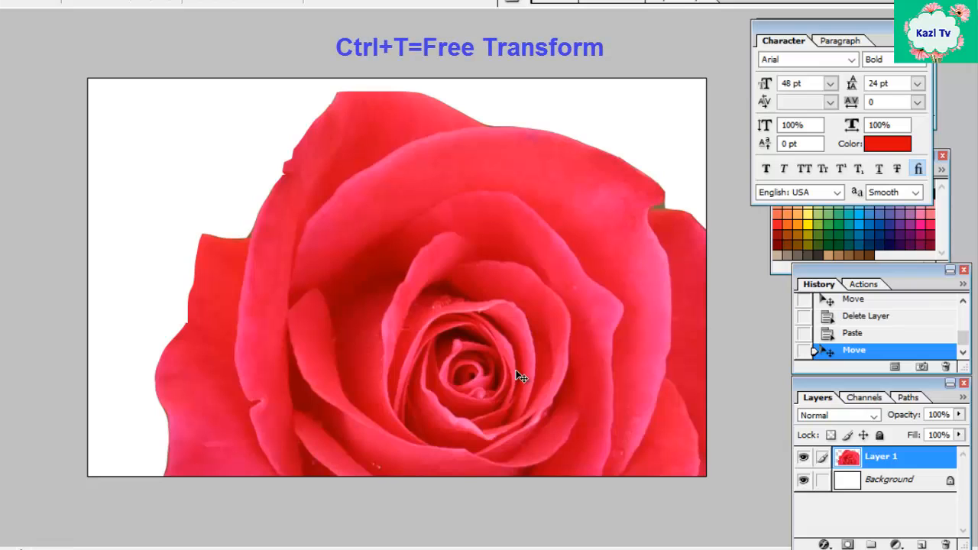
Step: Scale the rose down proportionally with Free Transform and place it in the canvas's upper-left area
key(ctrl+t)
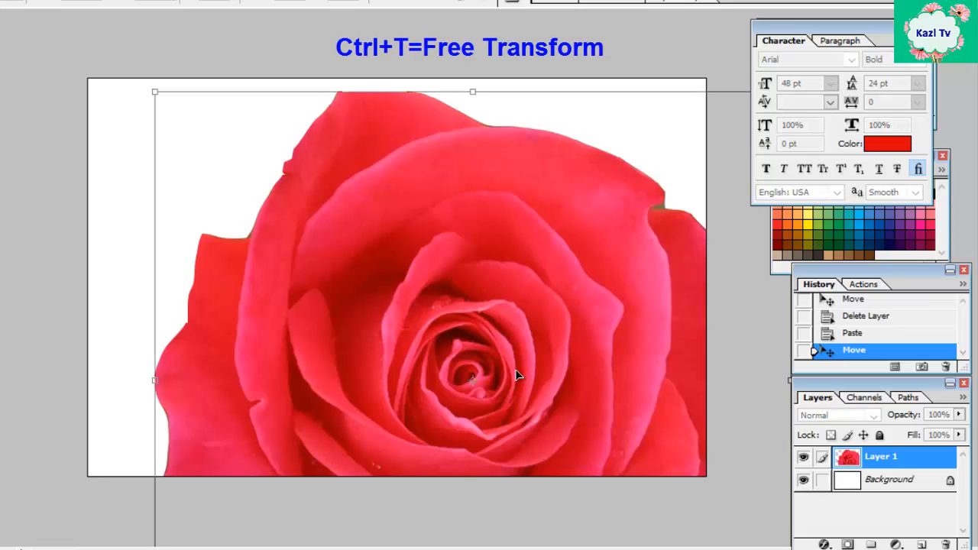
drag(562, 324, 511, 345)
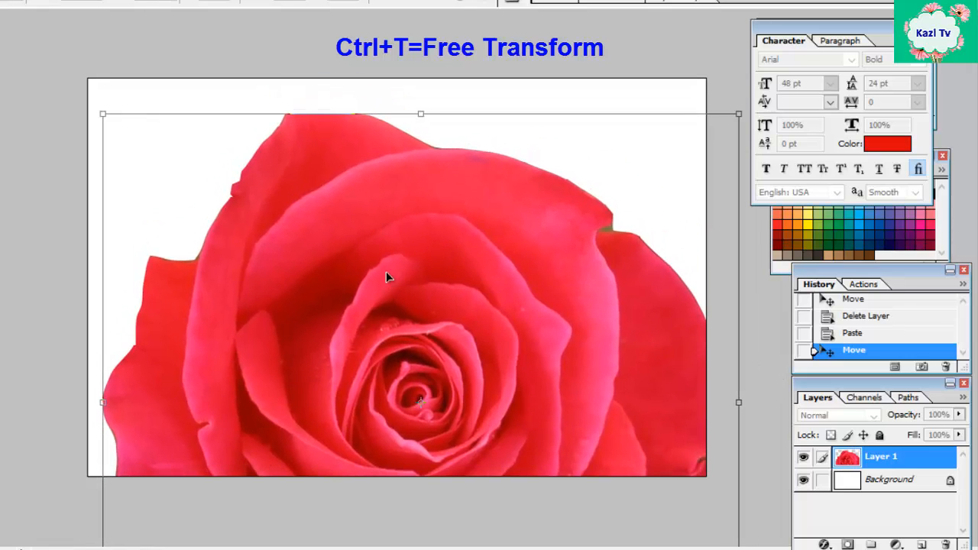
drag(386, 276, 442, 276)
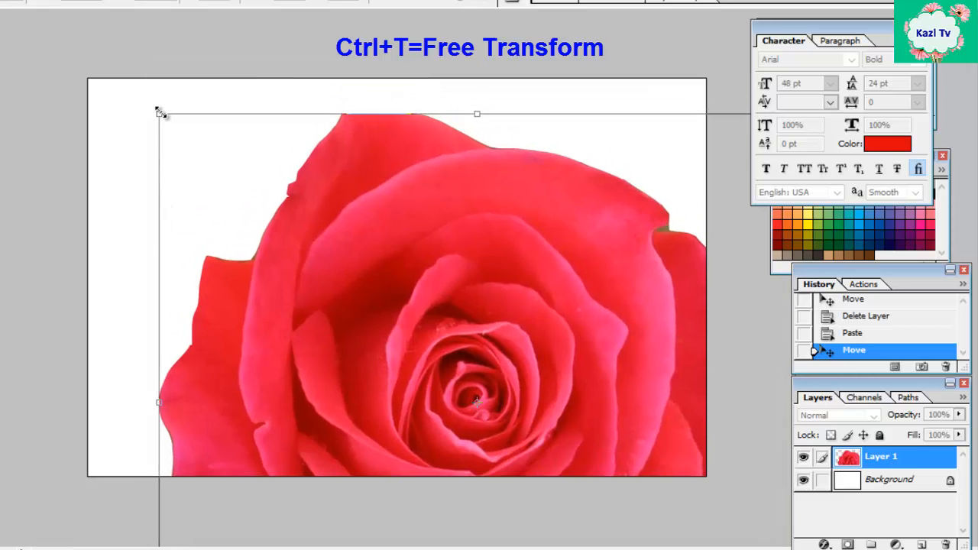
drag(159, 112, 168, 132)
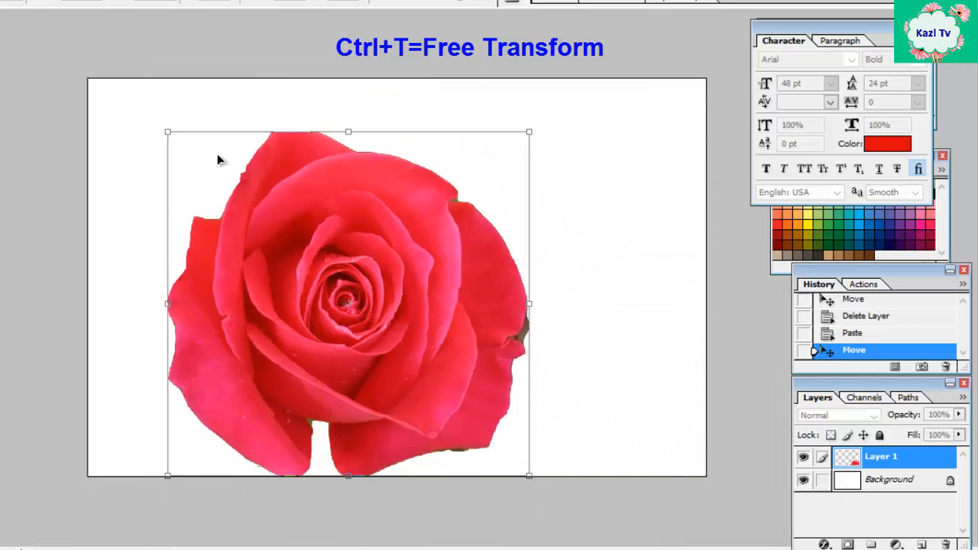
drag(216, 159, 207, 134)
drag(154, 100, 111, 144)
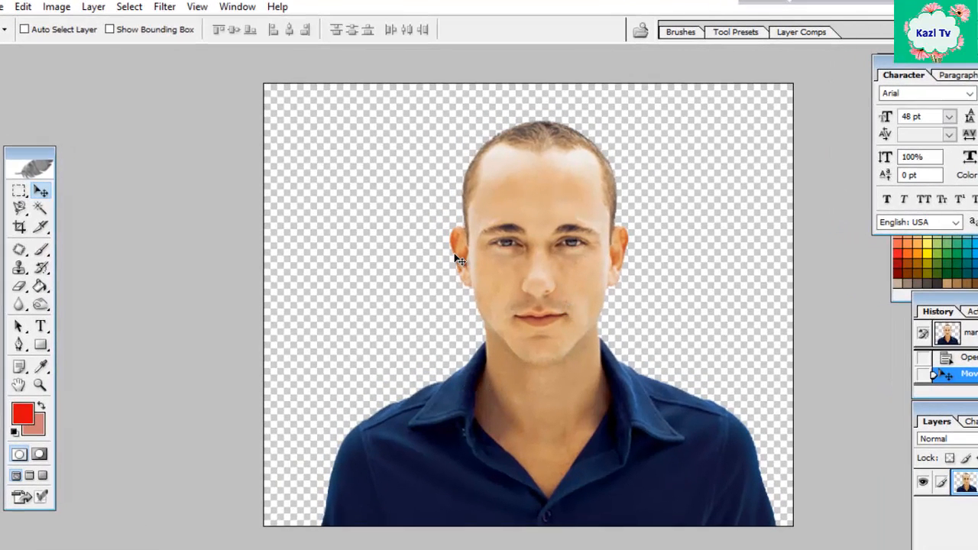
Step: Shift the man slightly to the left in man_PNG6534.png and select his outline with the Magnetic Lasso
drag(556, 214, 527, 182)
drag(587, 194, 536, 217)
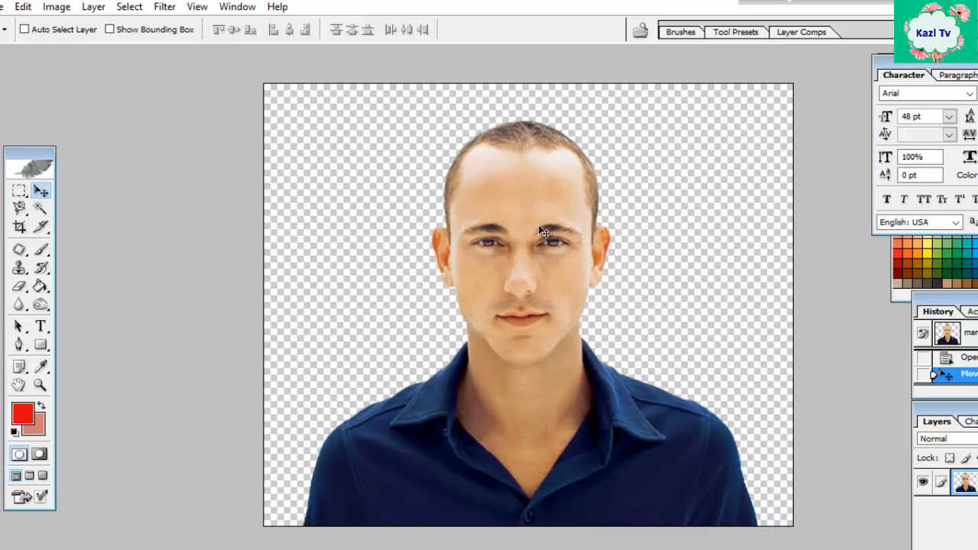
click(19, 208)
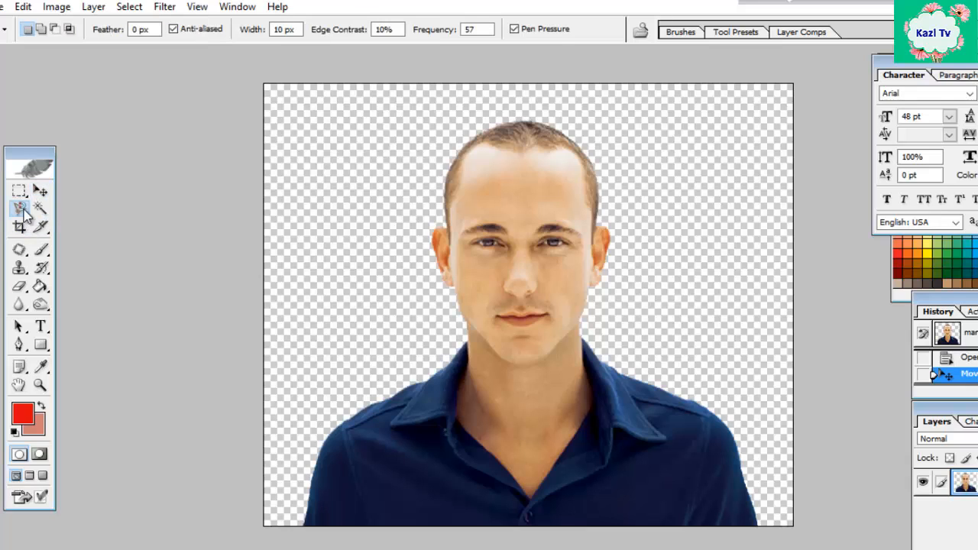
click(304, 510)
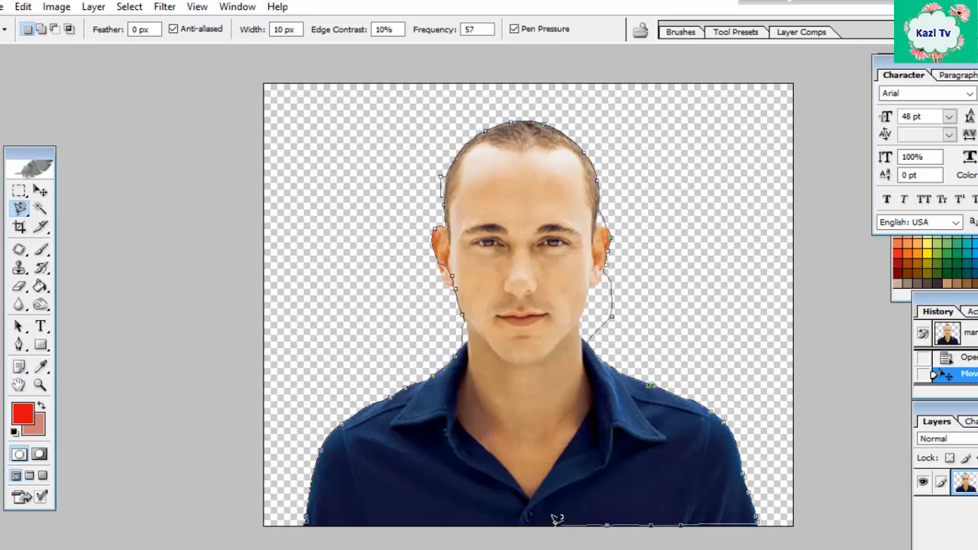
click(309, 526)
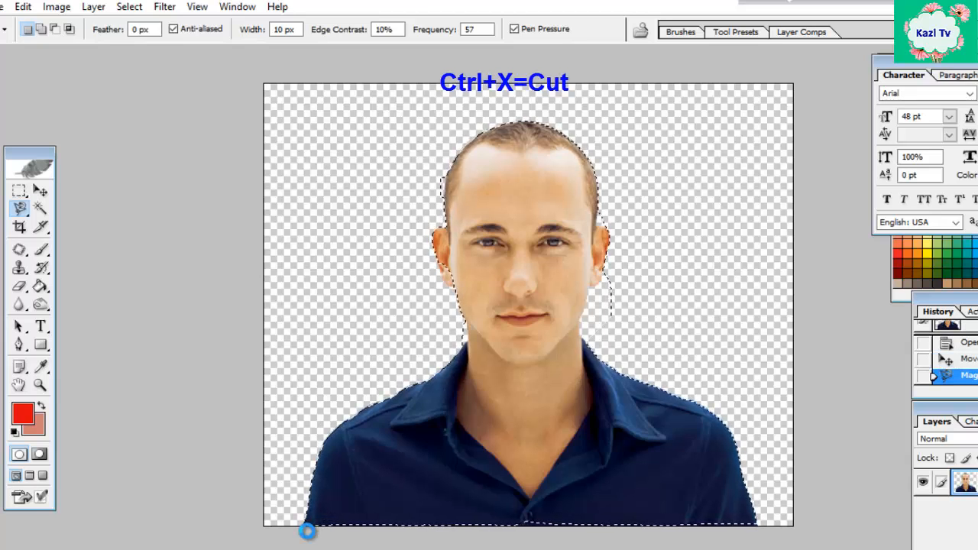
Step: Cut the selected man out of man_PNG6534.png and paste him into the Untitled-1 document with the rose
key(ctrl+x)
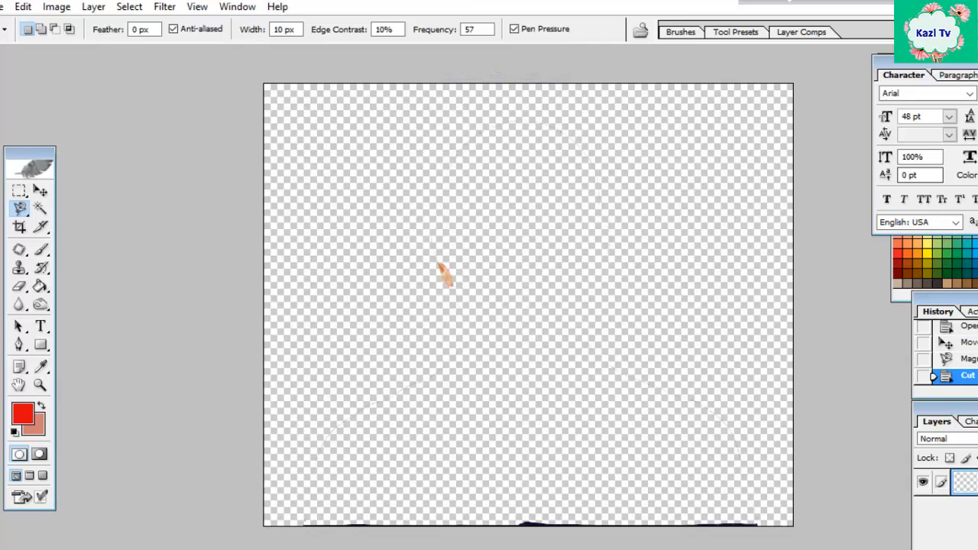
click(970, 6)
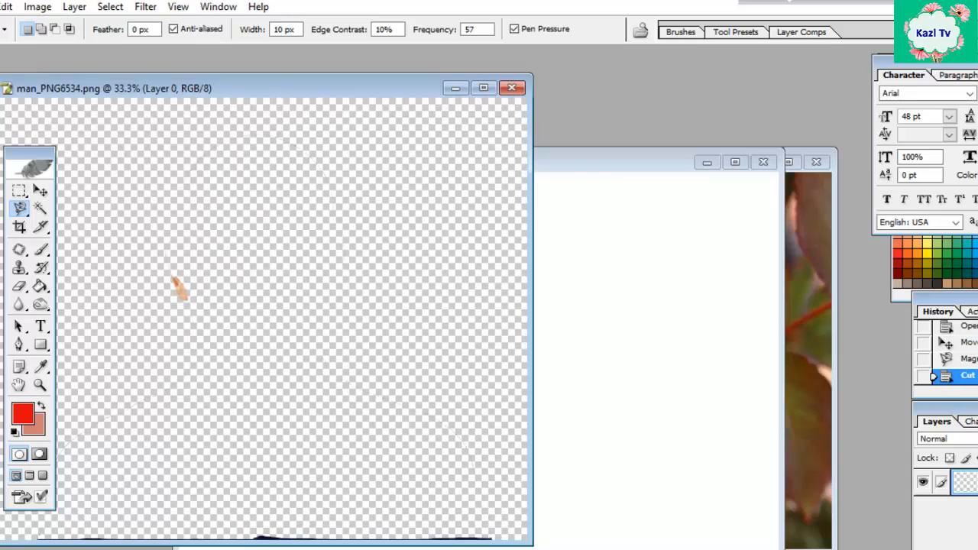
click(643, 164)
drag(618, 164, 609, 112)
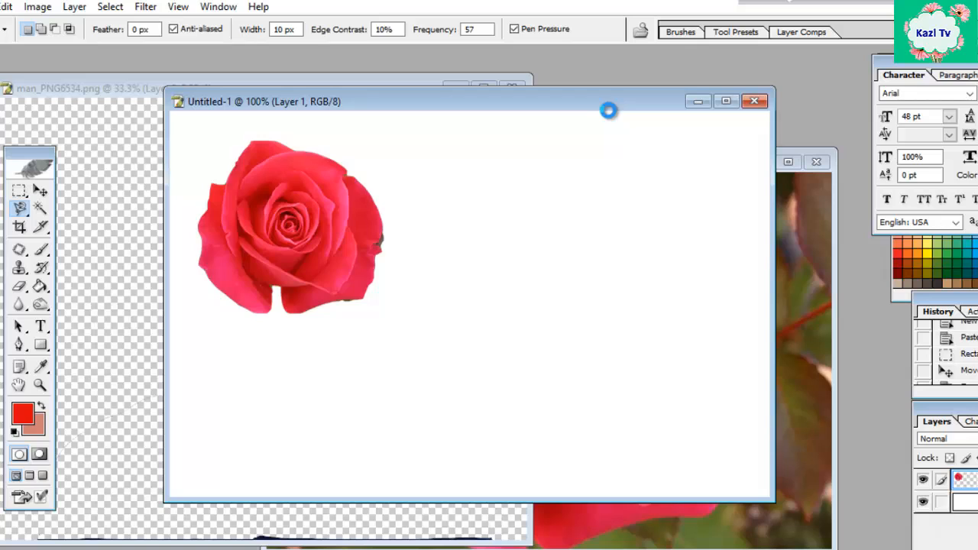
key(ctrl+v)
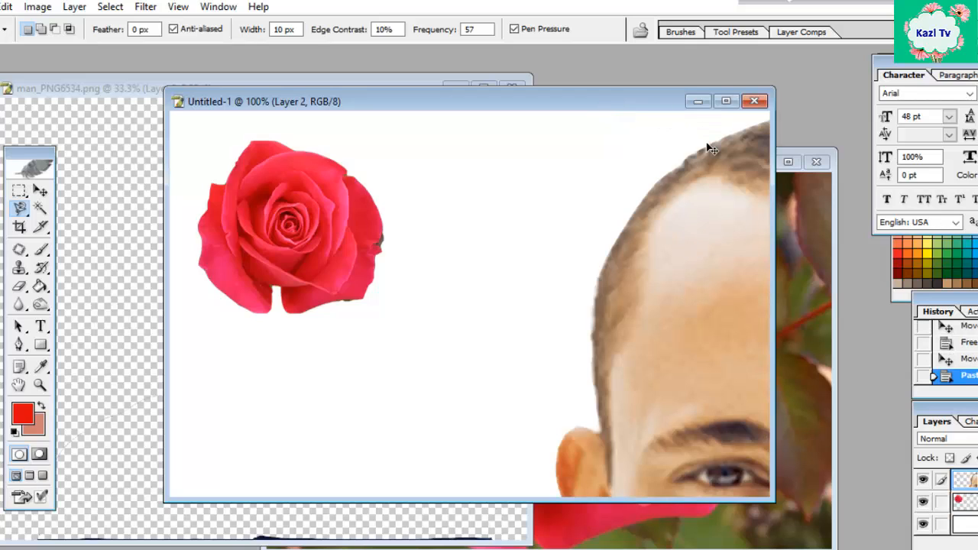
Step: Scale the pasted man down with Free Transform and reposition him beside the rose in Untitled-1
key(ctrl+t)
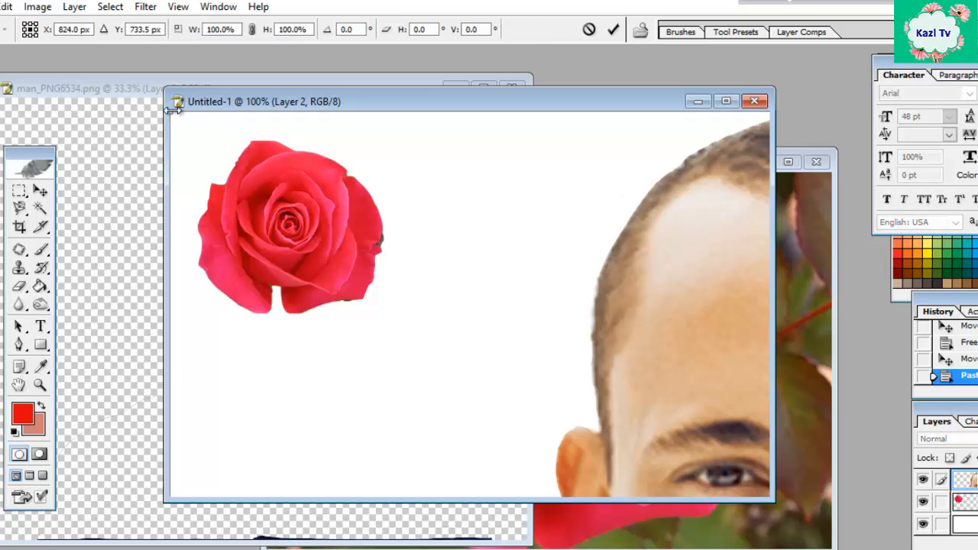
drag(175, 109, 466, 288)
drag(613, 402, 336, 188)
drag(335, 151, 422, 281)
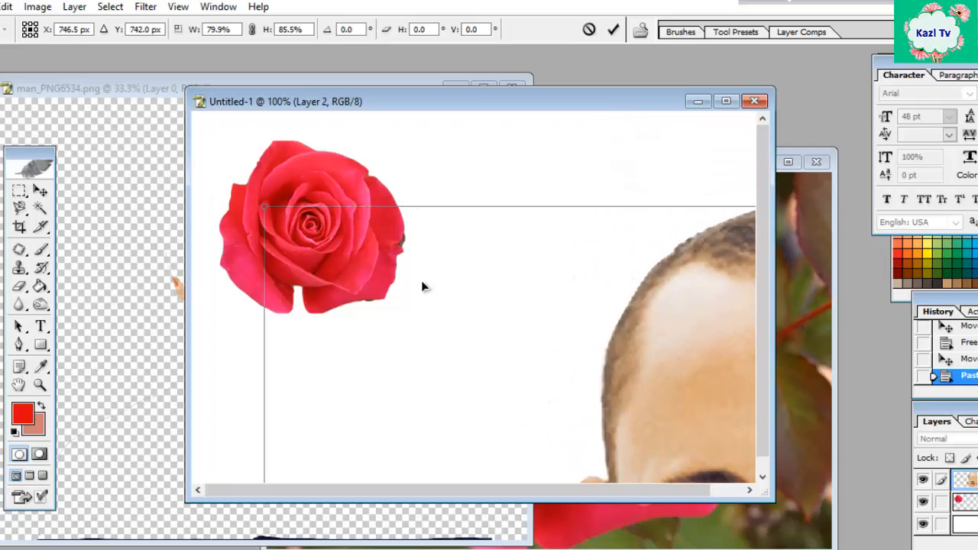
drag(268, 207, 451, 231)
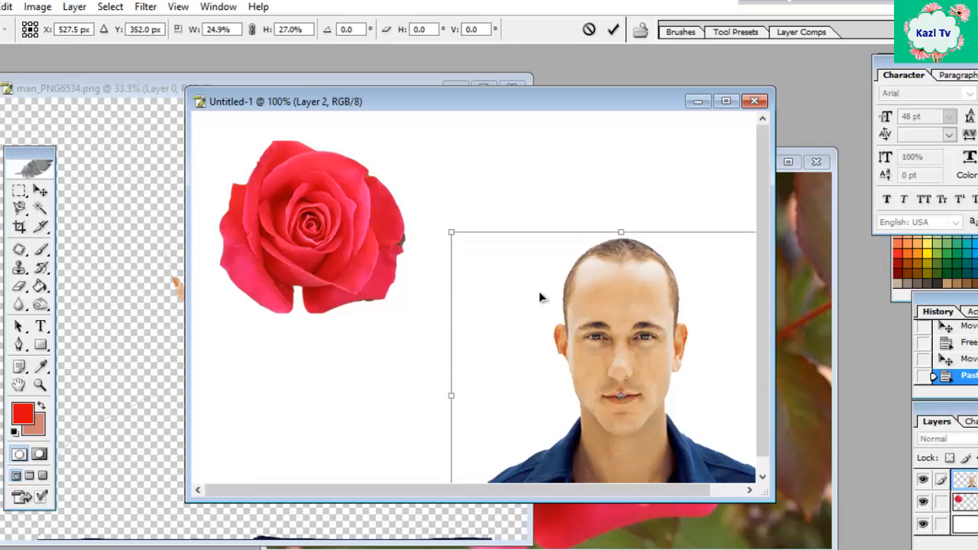
drag(539, 296, 493, 196)
drag(415, 124, 495, 201)
drag(545, 263, 516, 222)
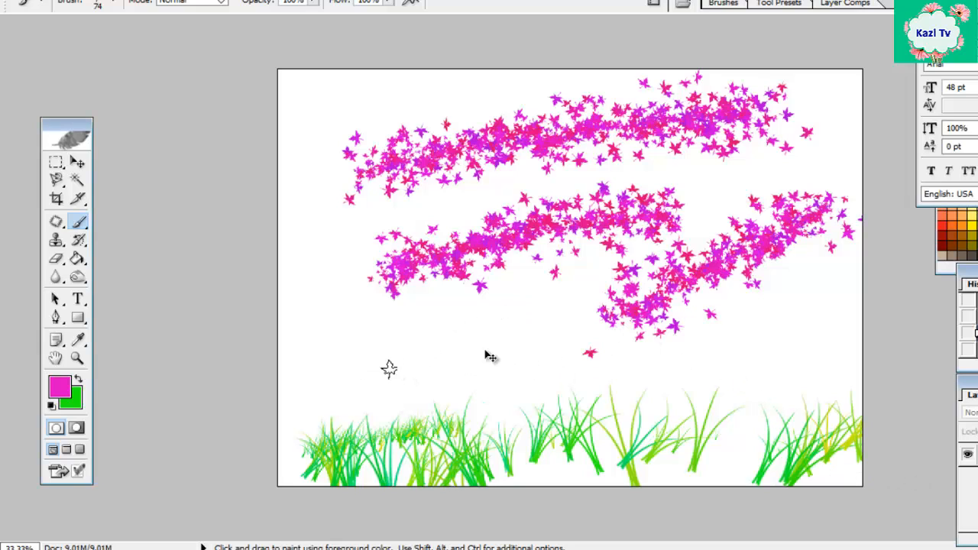
Step: Paint a stroke of scattered pink leaves above the grass at the lower left of the picture, and test undoing and redoing it
drag(388, 369, 502, 343)
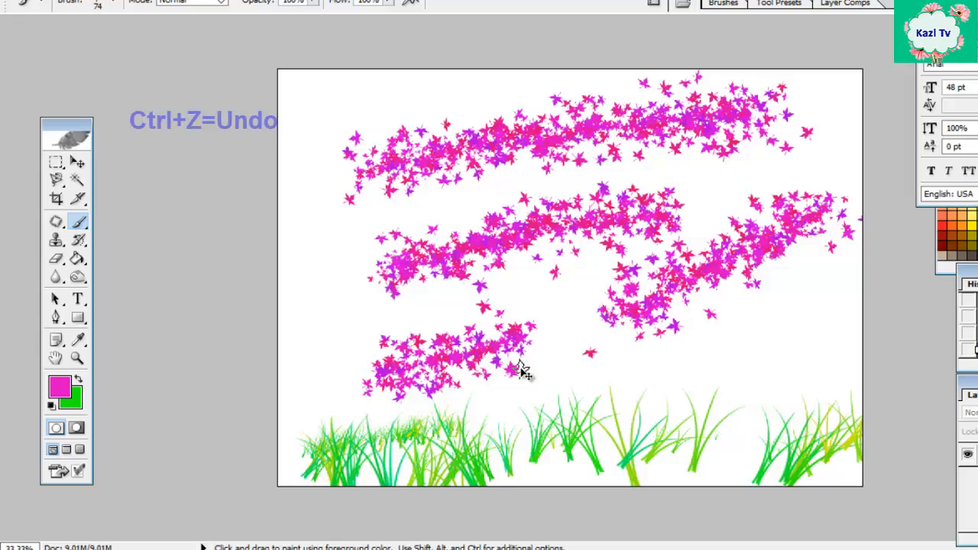
key(ctrl+z)
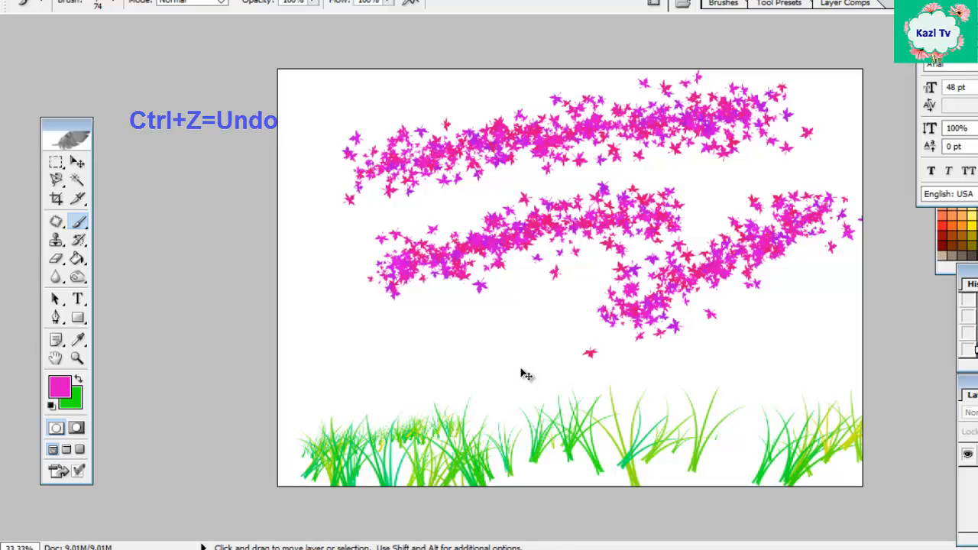
key(ctrl+z)
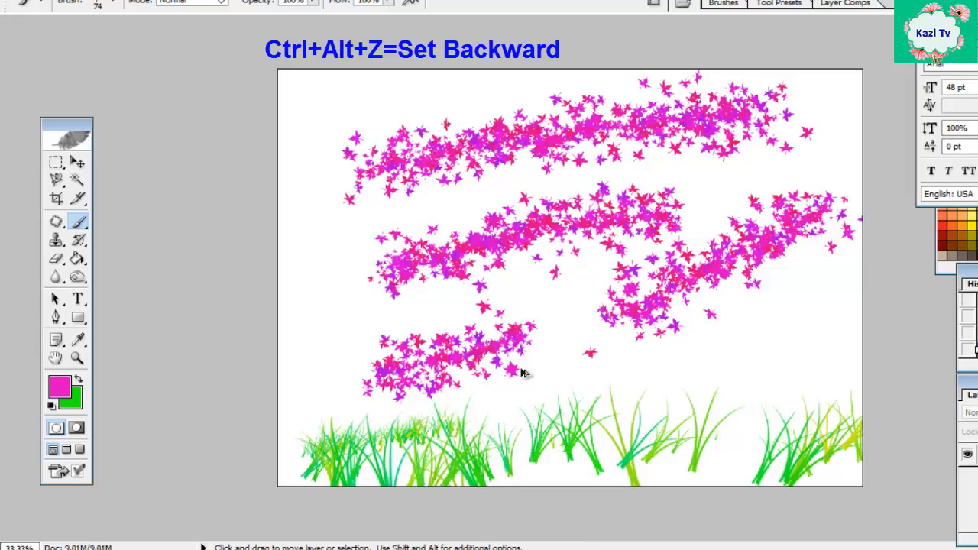
Step: Step backward through the history to remove all the leaf strokes and the grass strokes right of the first clump
key(ctrl+alt+z)
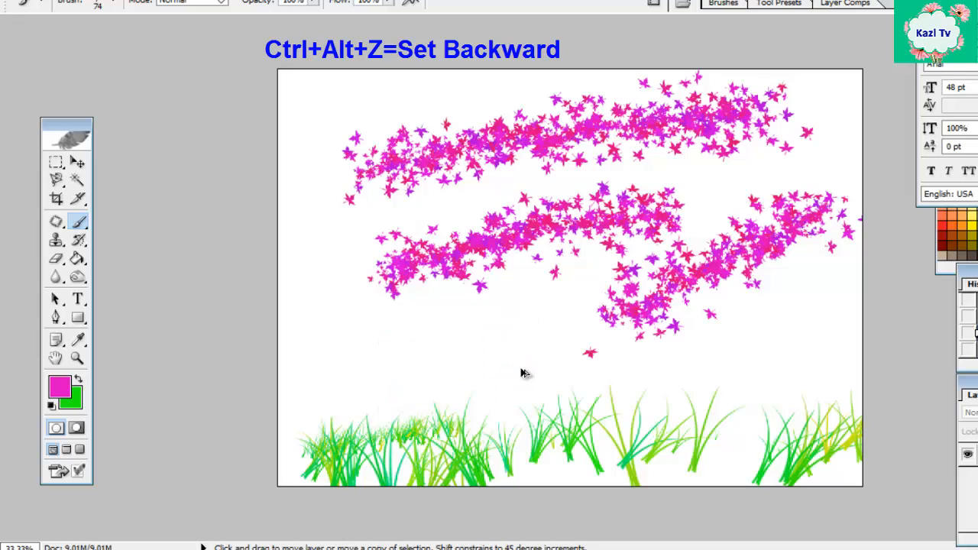
key(ctrl+alt+z)
key(ctrl+alt+z)
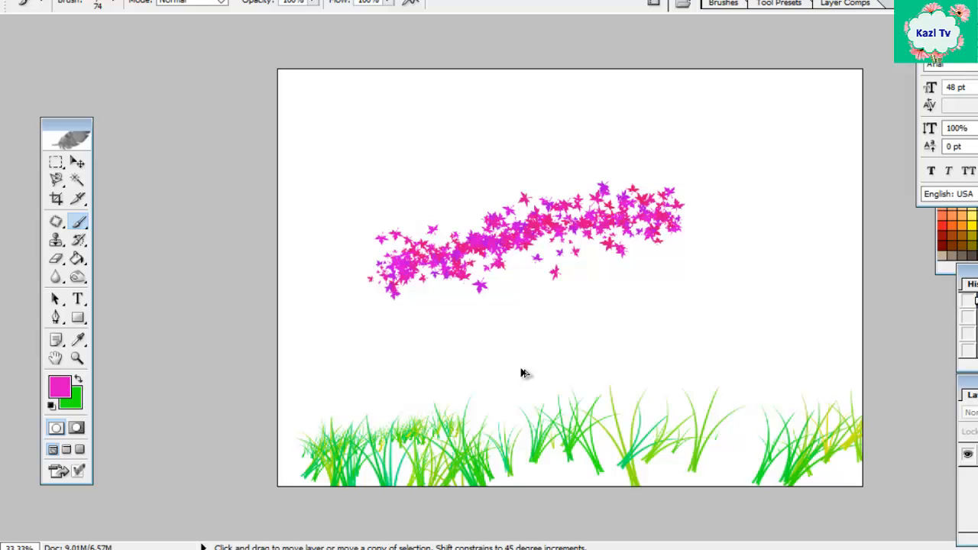
key(ctrl+alt+z)
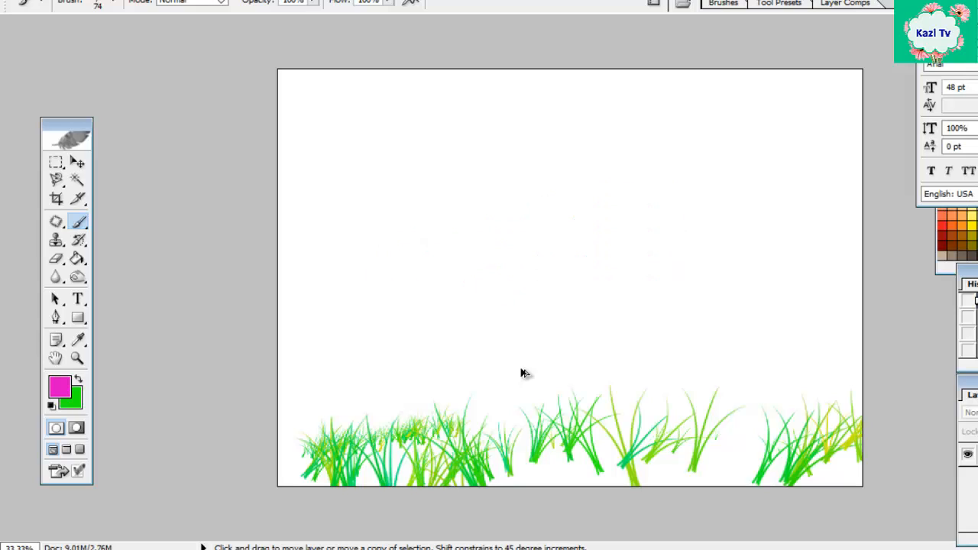
key(ctrl+alt+z)
key(ctrl+alt+z)
key(ctrl+alt+z)
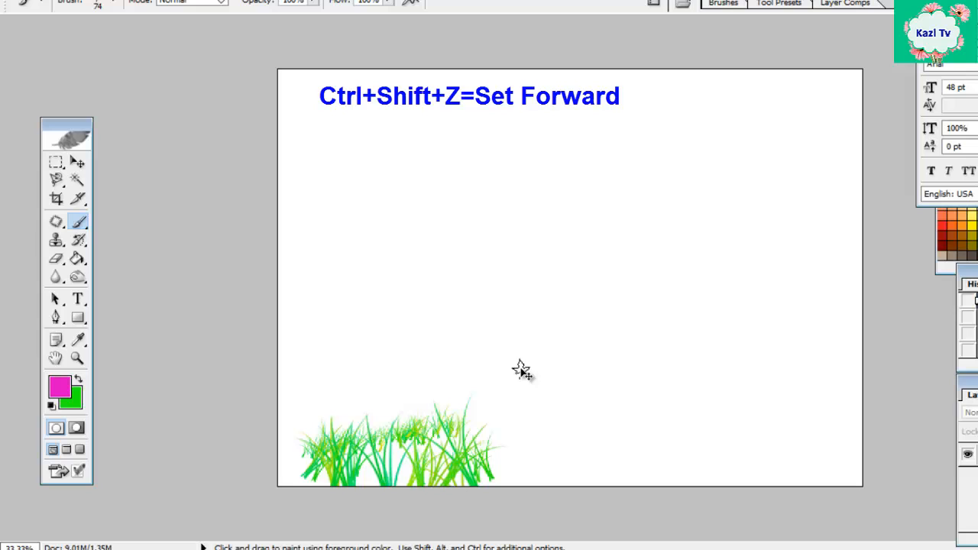
Step: Step forward through the history to restore the removed grass and leaf strokes
key(ctrl+shift+z)
key(ctrl+shift+z)
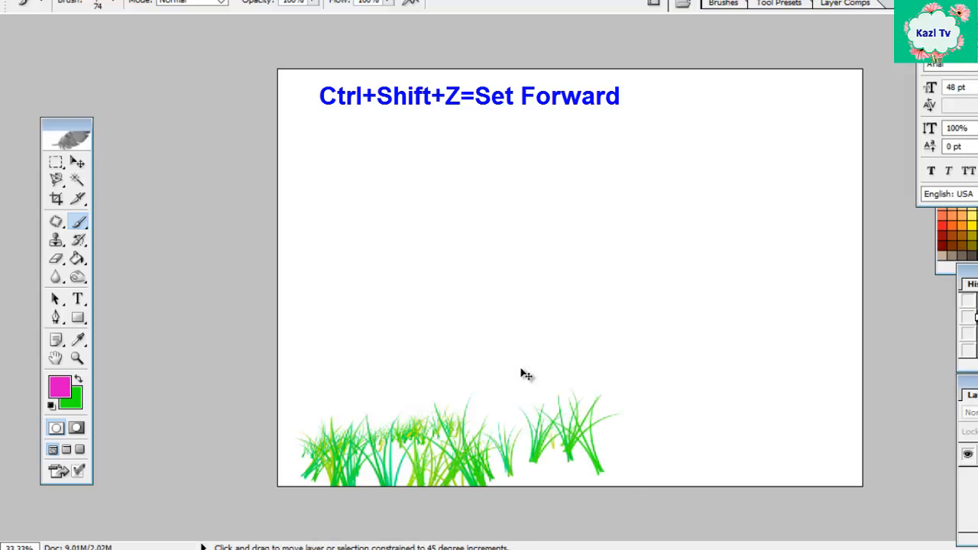
key(ctrl+shift+z)
key(ctrl+shift+z)
key(ctrl+shift+z)
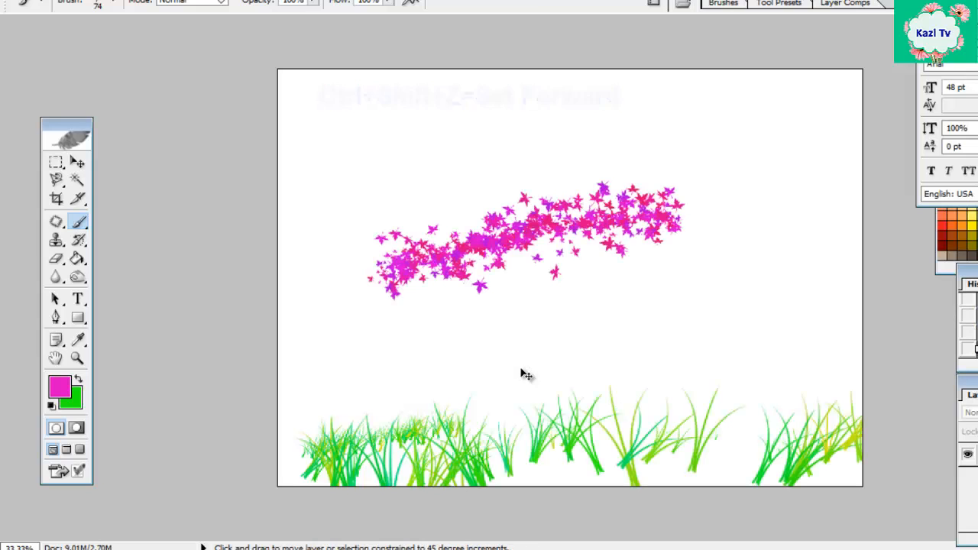
key(ctrl+shift+z)
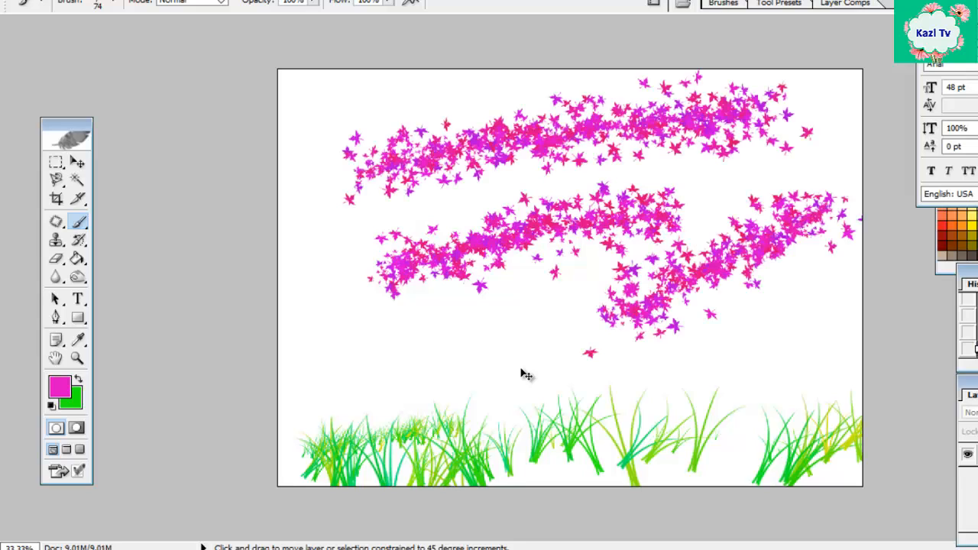
key(ctrl+shift+z)
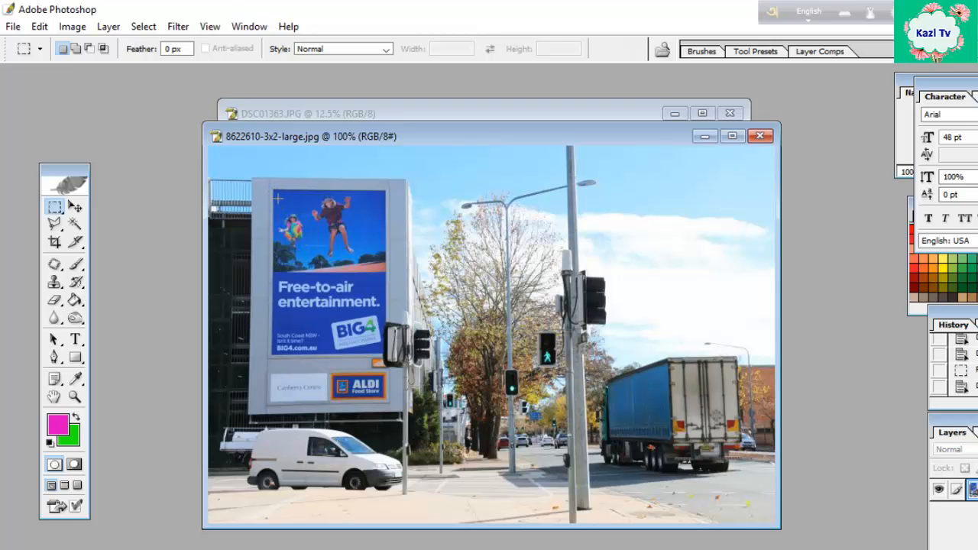
Step: Select the picture area above the Free-to-air entertainment text on the billboard in 8622610-3x2-large.jpg with the Rectangular Marquee and nudge it left
drag(340, 136, 348, 158)
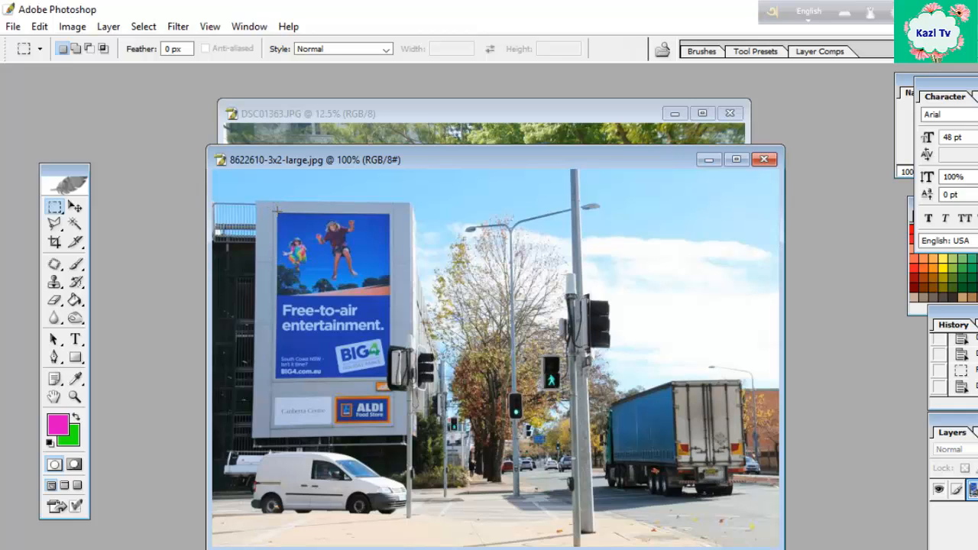
drag(277, 211, 391, 295)
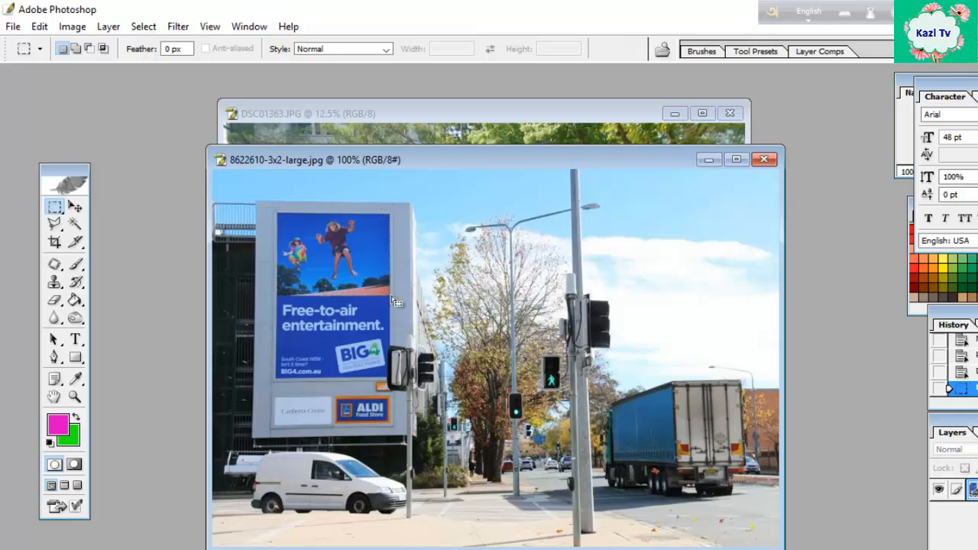
click(449, 281)
drag(278, 214, 391, 294)
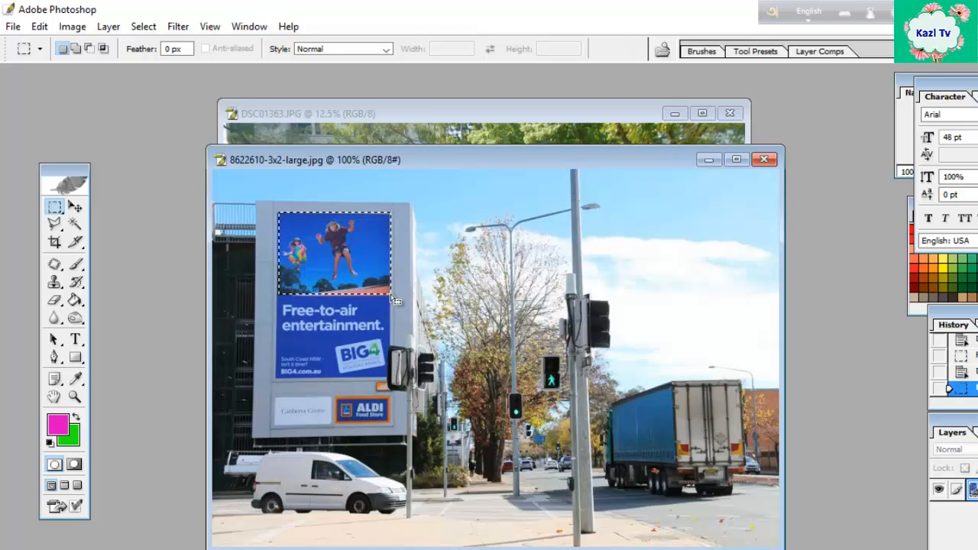
key(Left)
key(Left)
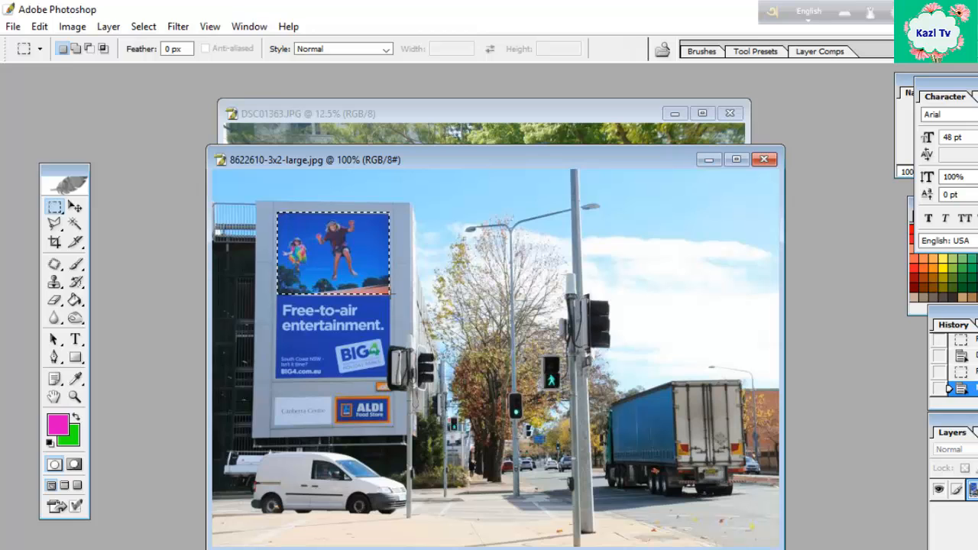
Step: Copy a rectangular area around the man's head and torso from DSC01363.JPG and paste it into the billboard selection in 8622610-3x2-large.jpg
click(504, 110)
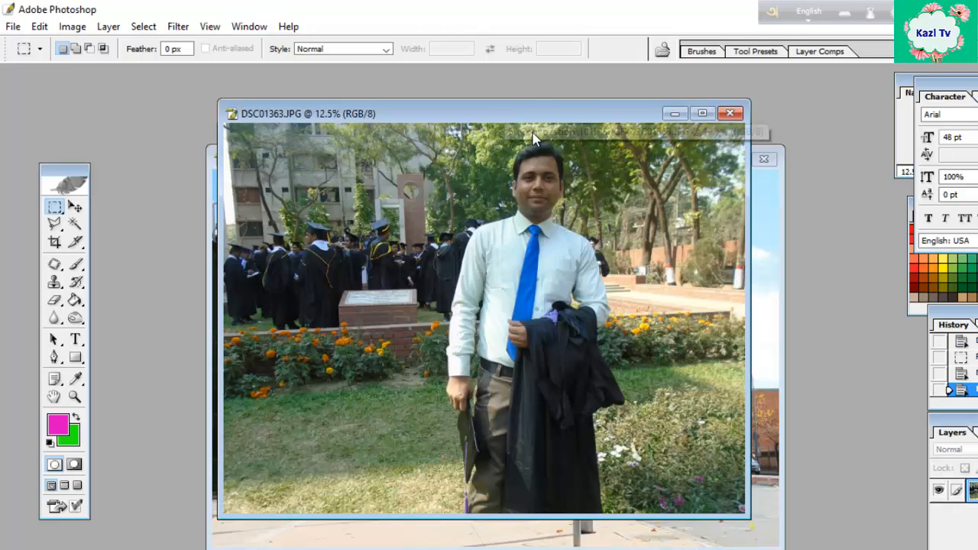
drag(459, 132, 603, 286)
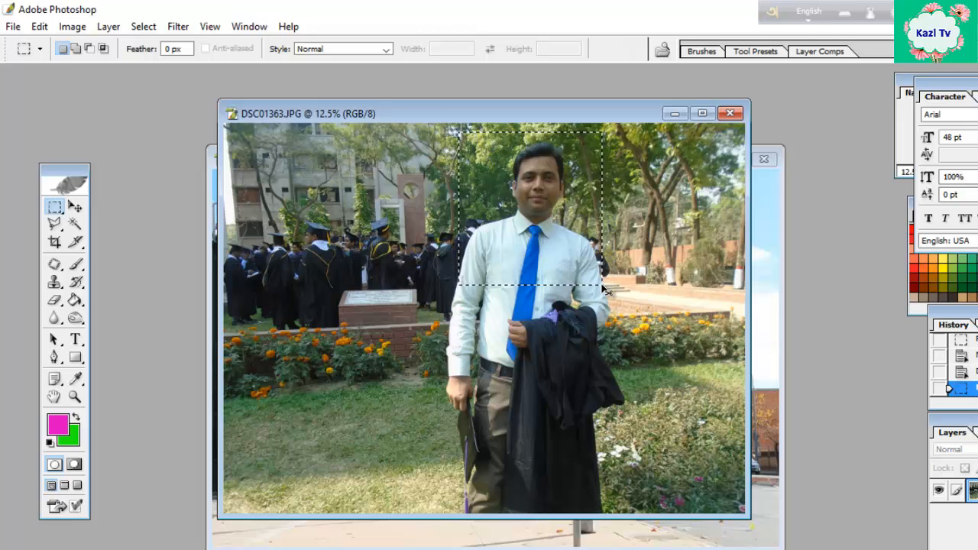
click(768, 261)
drag(436, 157, 458, 127)
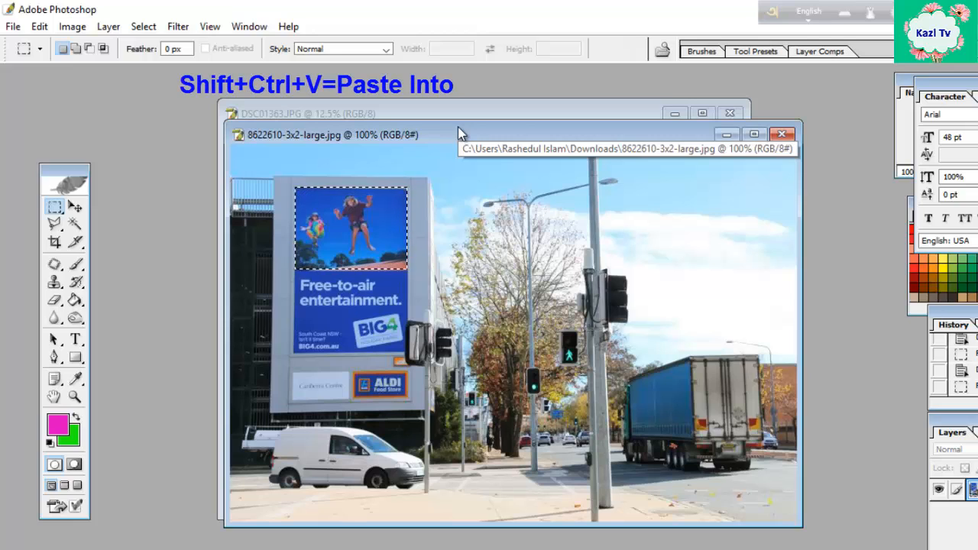
key(ctrl+shift+v)
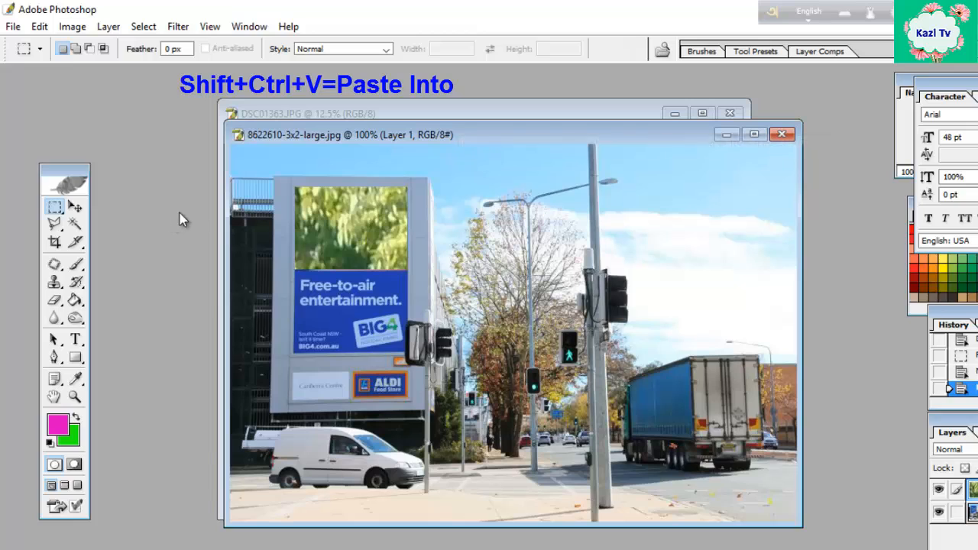
Step: Fit the pasted photo to the billboard's picture area by scaling it to 10.4% width and 7.6% height, and merge it into the Background
key(v)
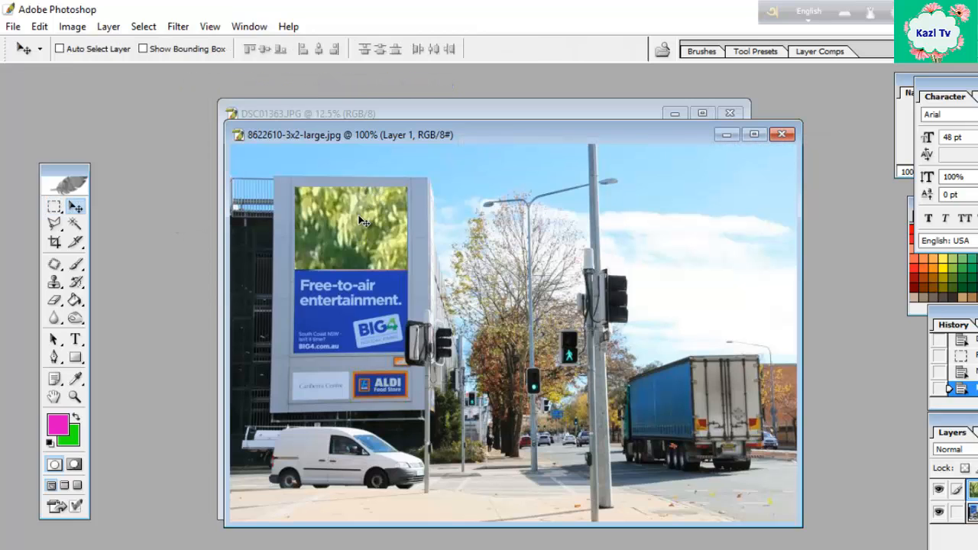
drag(376, 207, 391, 243)
key(ctrl+t)
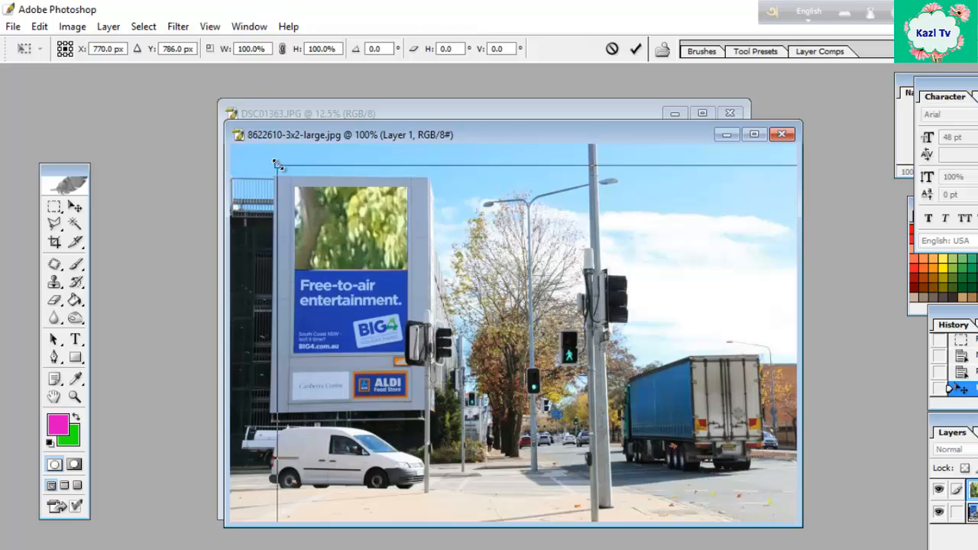
drag(279, 166, 440, 294)
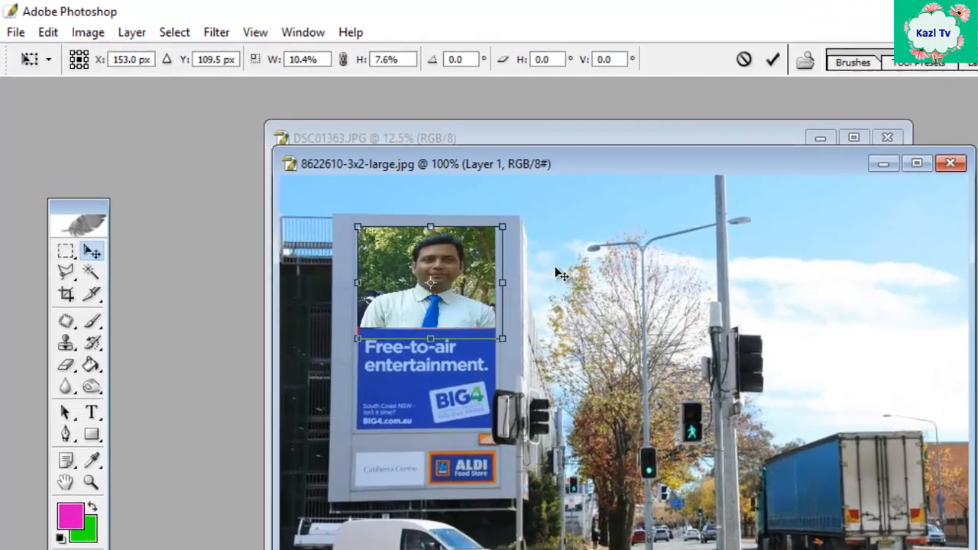
key(Return)
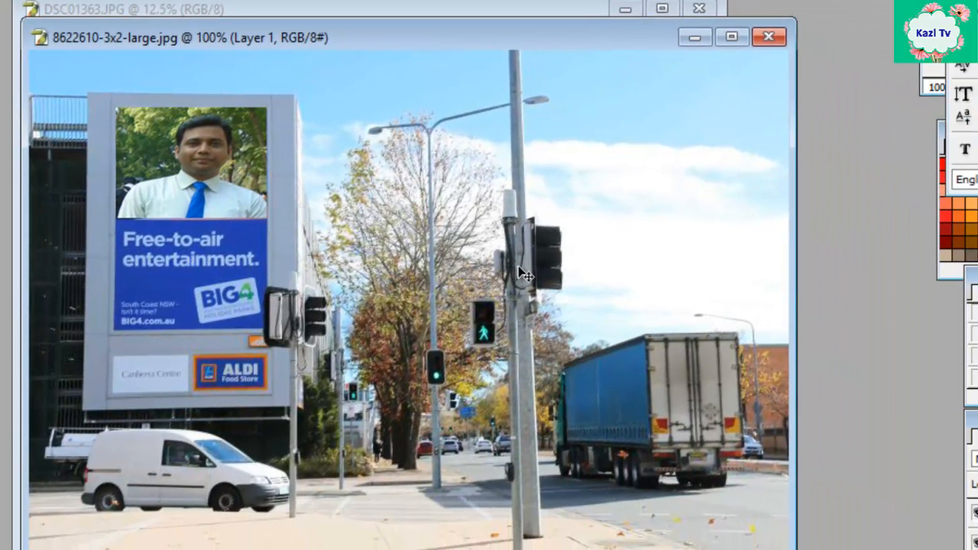
key(ctrl+e)
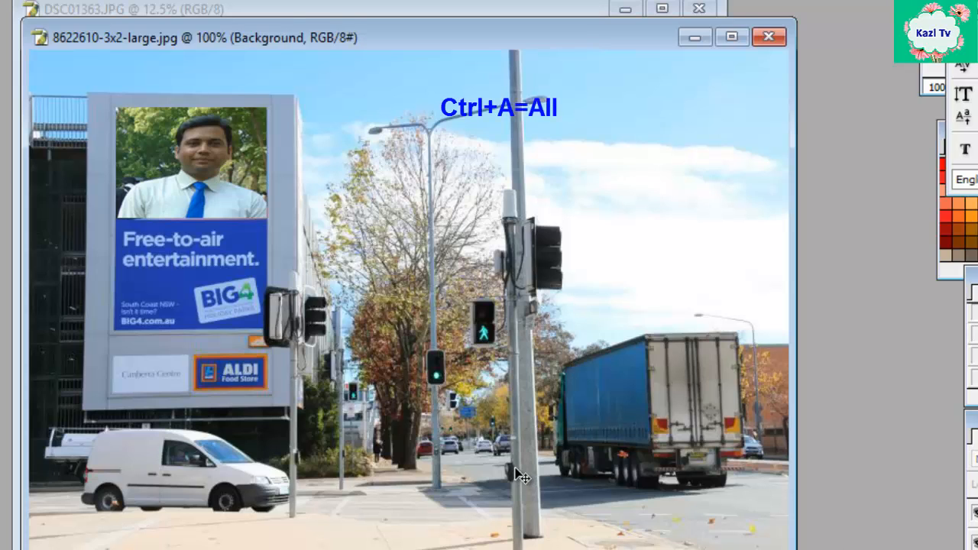
Step: Select the entire street image and clear the selection
key(ctrl+a)
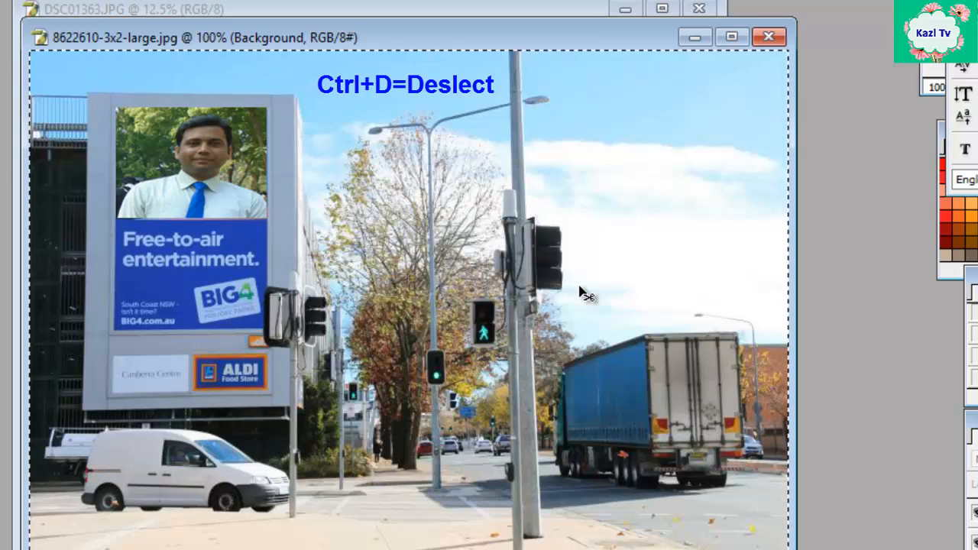
key(ctrl+d)
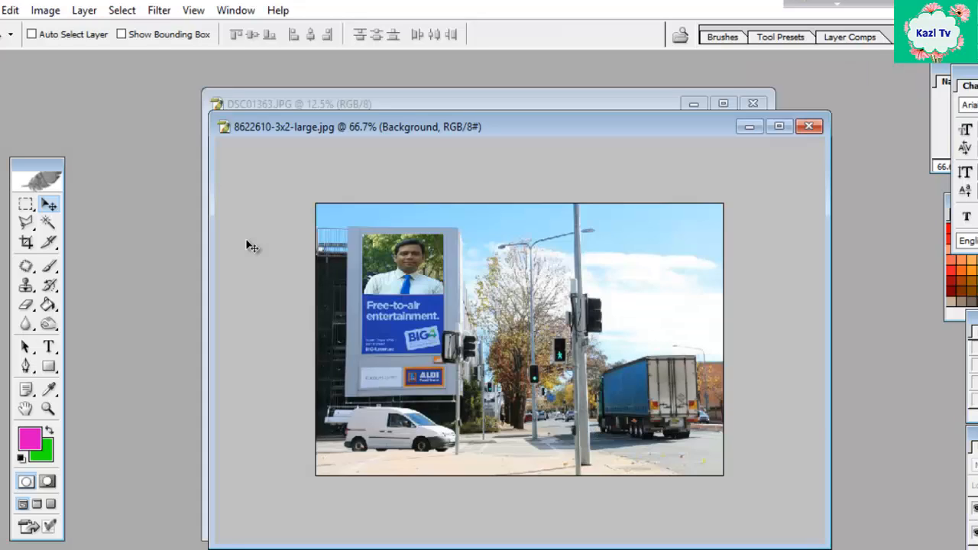
Step: Zoom the street image out to 33.3% and back in to 66.7% with the Zoom tool
key(z)
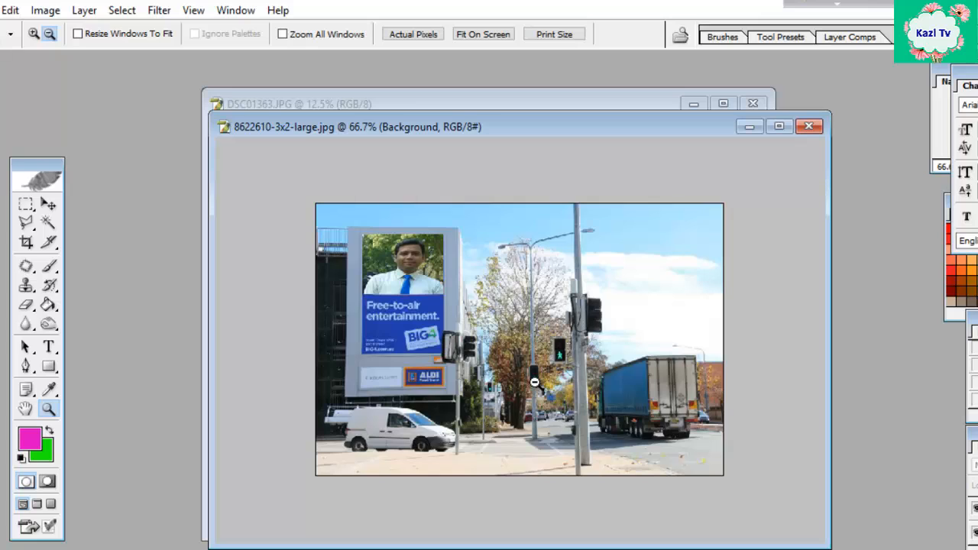
click(534, 382)
click(534, 382)
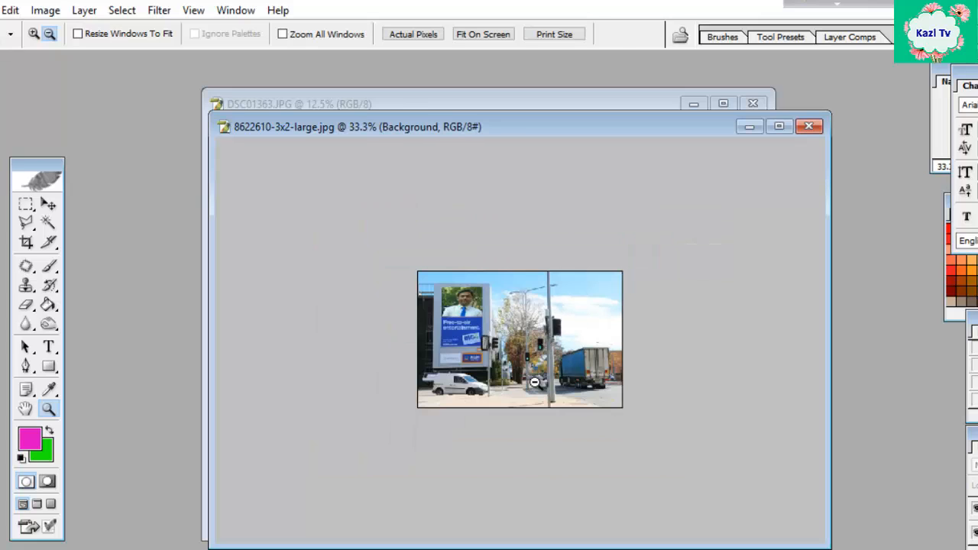
click(34, 34)
click(474, 305)
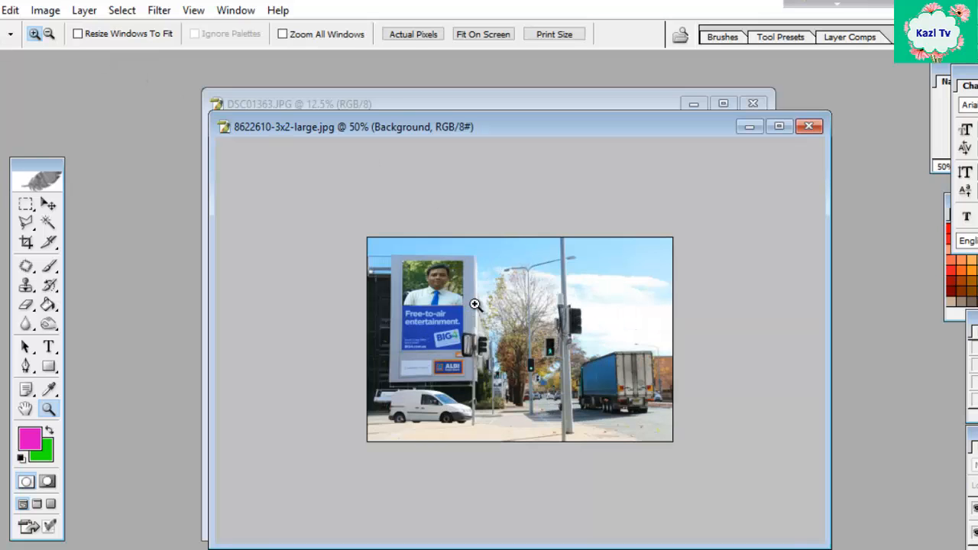
click(475, 304)
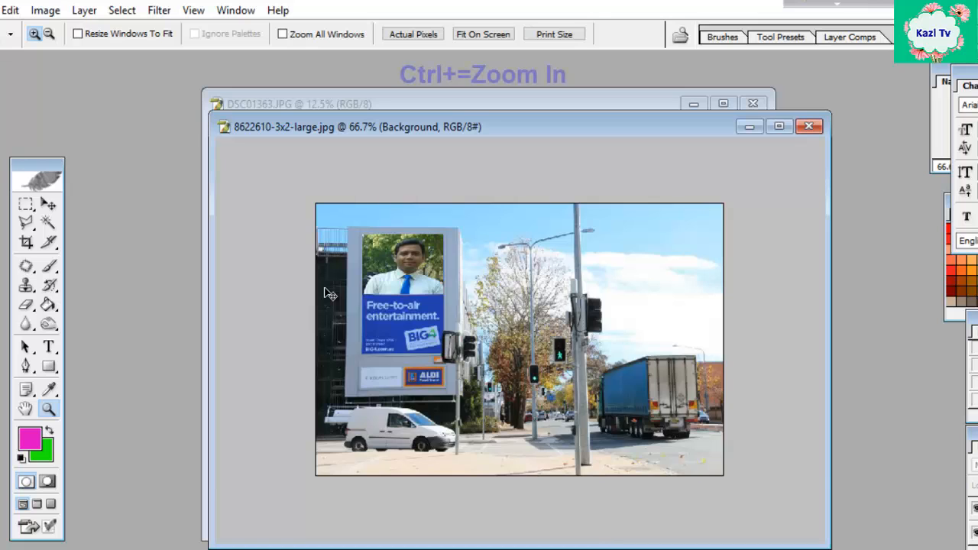
Step: Zoom in on the street image to 300%
key(ctrl+equal)
key(ctrl+equal)
key(ctrl+equal)
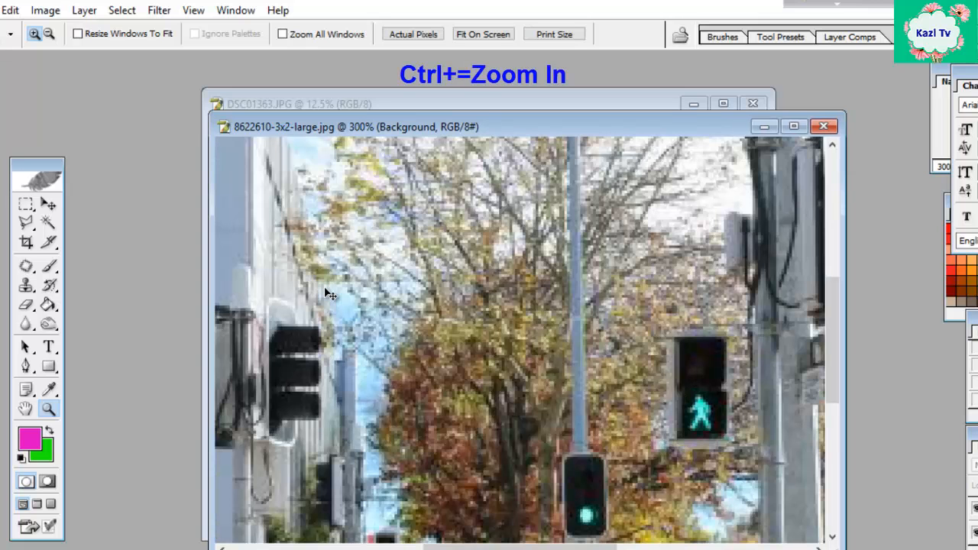
Step: Zoom the street image out to 50%
key(ctrl+minus)
key(ctrl+minus)
key(ctrl+minus)
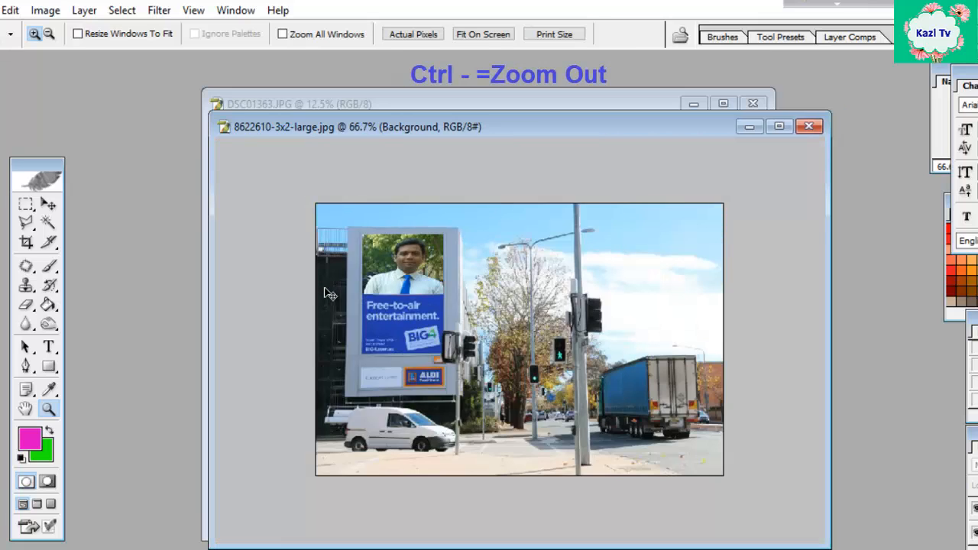
key(ctrl+minus)
key(ctrl+minus)
key(ctrl+equal)
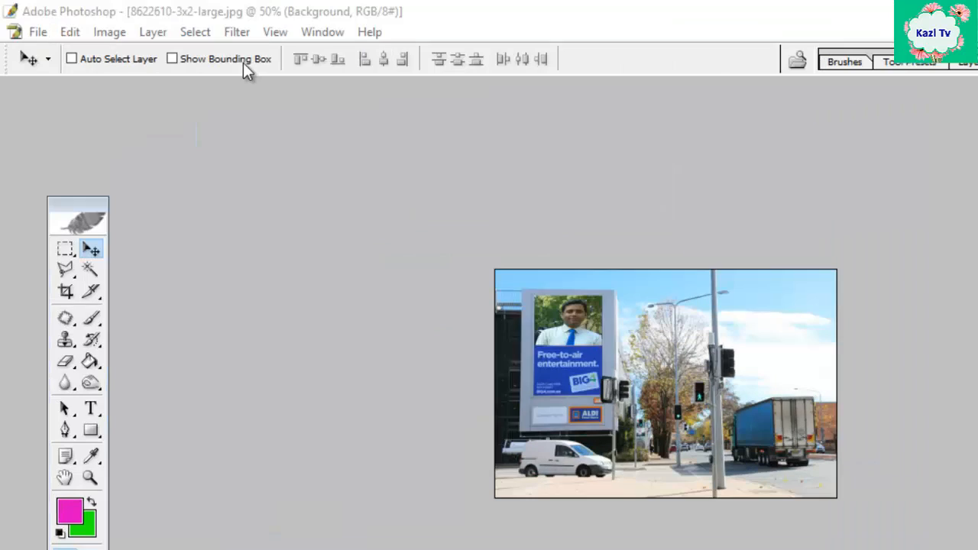
Step: Examine the keyboard shortcuts listed for the image adjustments and the filters without applying any of them
click(108, 32)
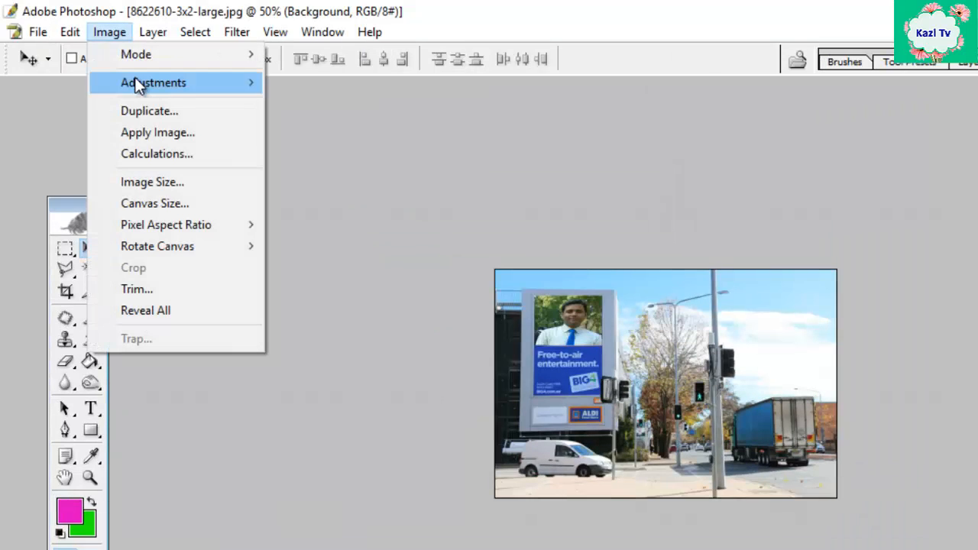
mouse_move(153, 84)
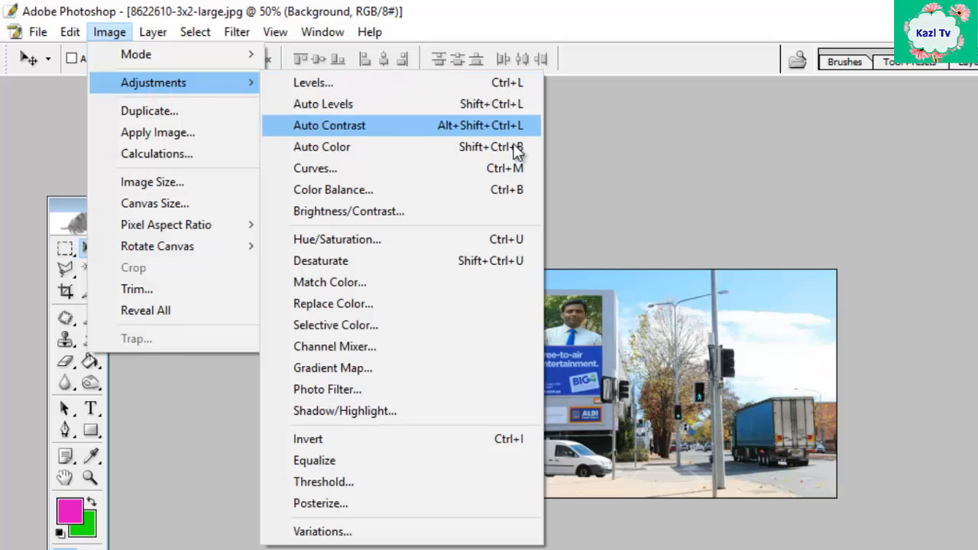
mouse_move(223, 25)
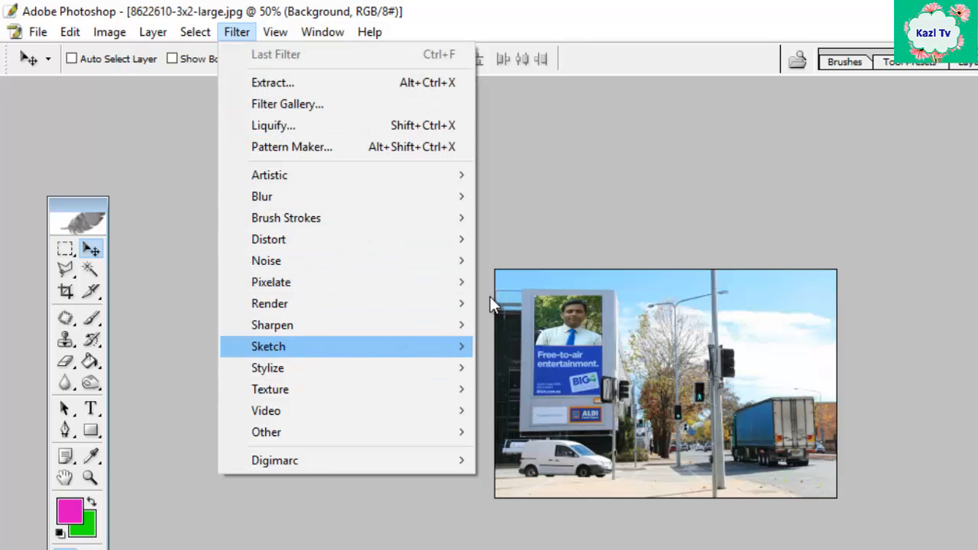
click(646, 183)
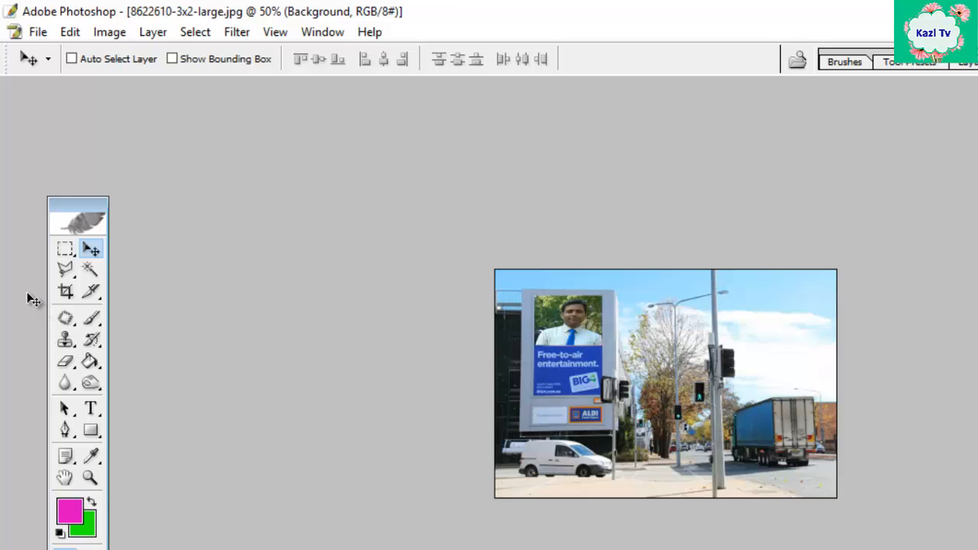
Step: Activate the Rectangular Marquee tool
click(62, 252)
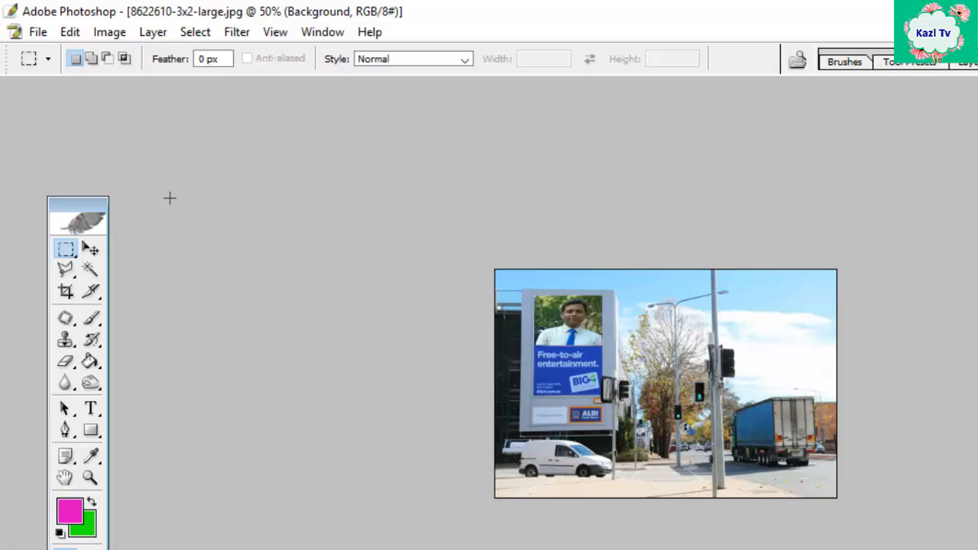